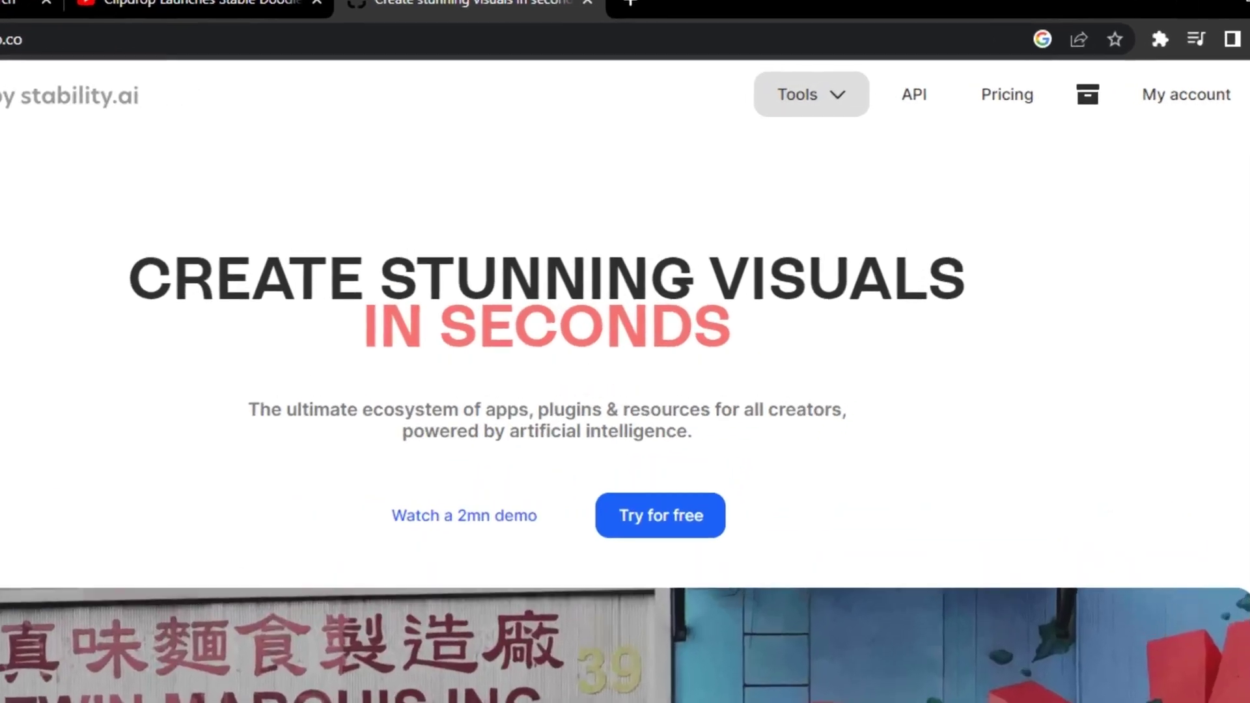
Open the Stable Doodle tool on the Clipdrop site and bring its drawing canvas into view.
{"action": "left_click", "coordinate": [831, 92]}
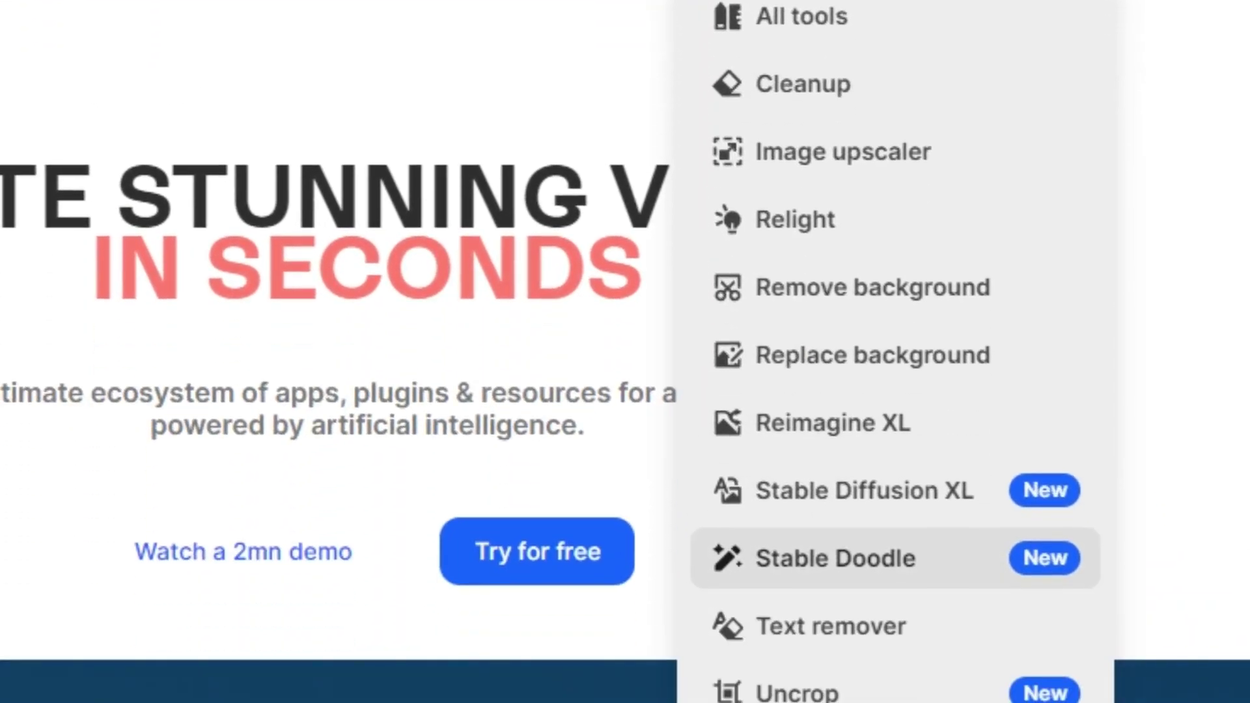
{"action": "left_click", "coordinate": [836, 558]}
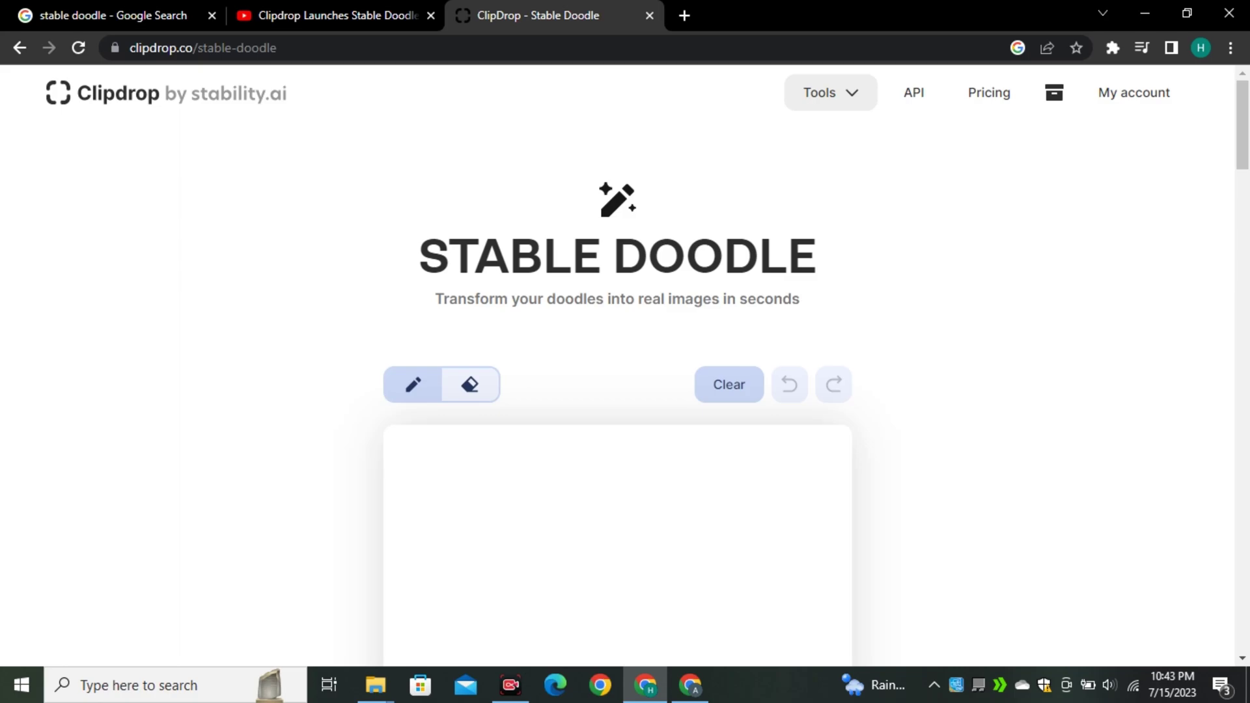
{"action": "triple_click", "coordinate": [617, 256]}
{"action": "left_click", "coordinate": [617, 256]}
{"action": "scroll", "coordinate": [530, 352], "scroll_direction": "down", "scroll_amount": 4}
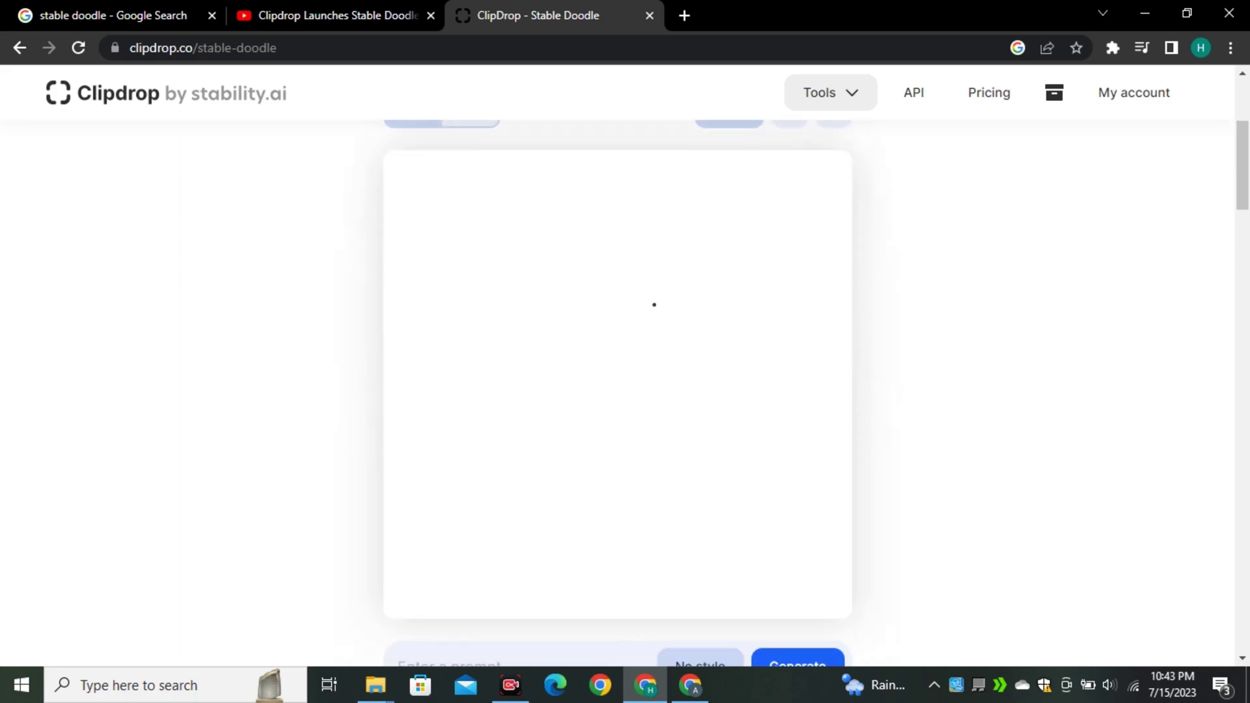
Open the image style choices for the doodle prompt.
{"action": "left_click_drag", "start_coordinate": [596, 263], "coordinate": [550, 218]}
{"action": "left_click_drag", "start_coordinate": [619, 284], "coordinate": [586, 298]}
{"action": "scroll", "coordinate": [617, 352], "scroll_direction": "down", "scroll_amount": 7}
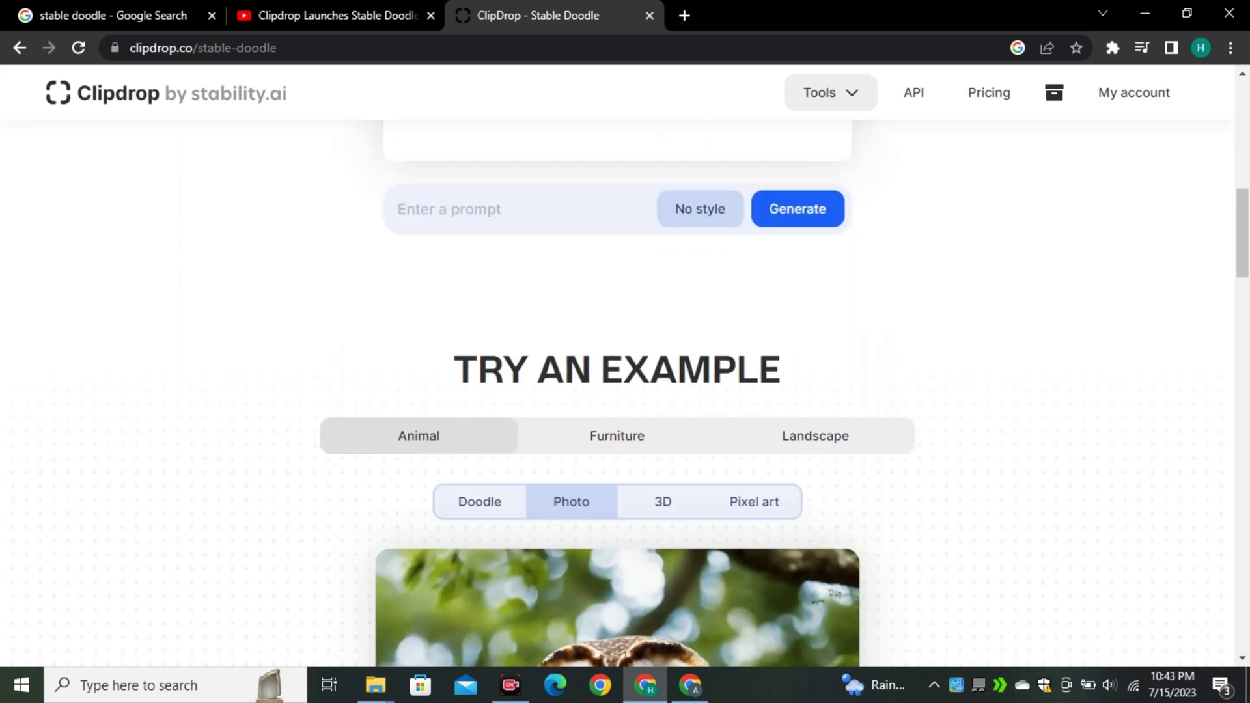
{"action": "scroll", "coordinate": [617, 352], "scroll_direction": "up", "scroll_amount": 1}
{"action": "left_click", "coordinate": [398, 300]}
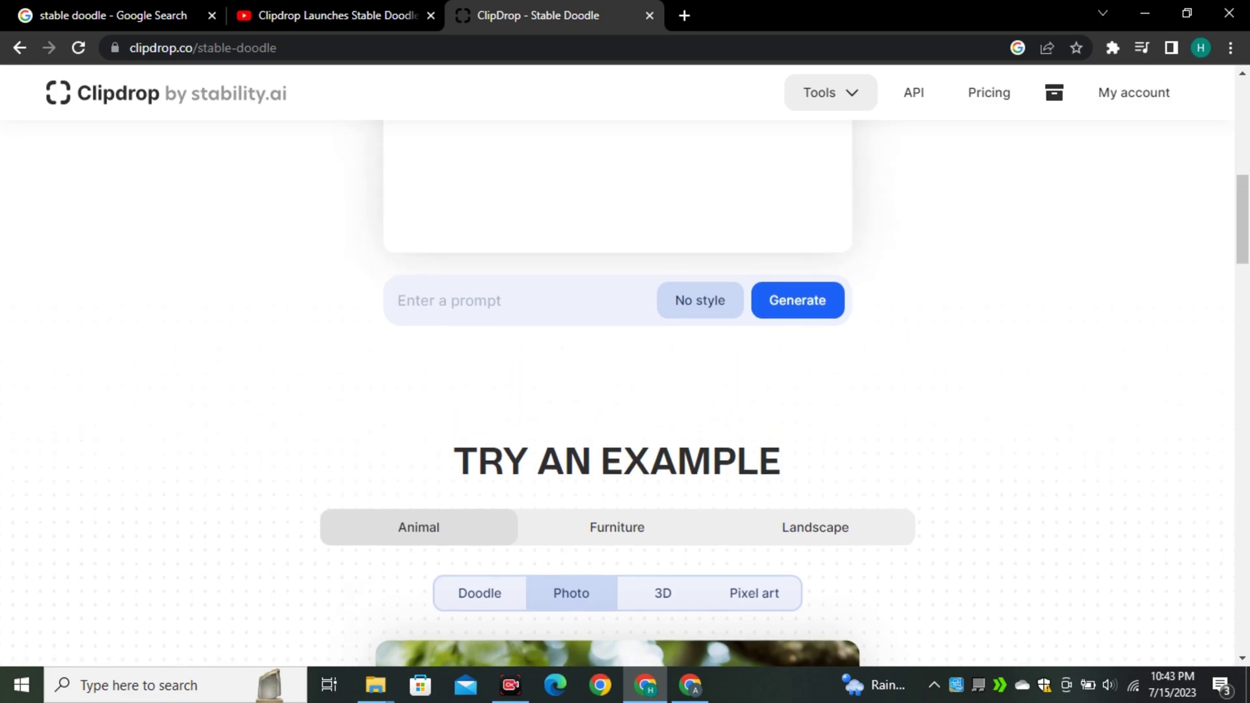
{"action": "left_click", "coordinate": [699, 300]}
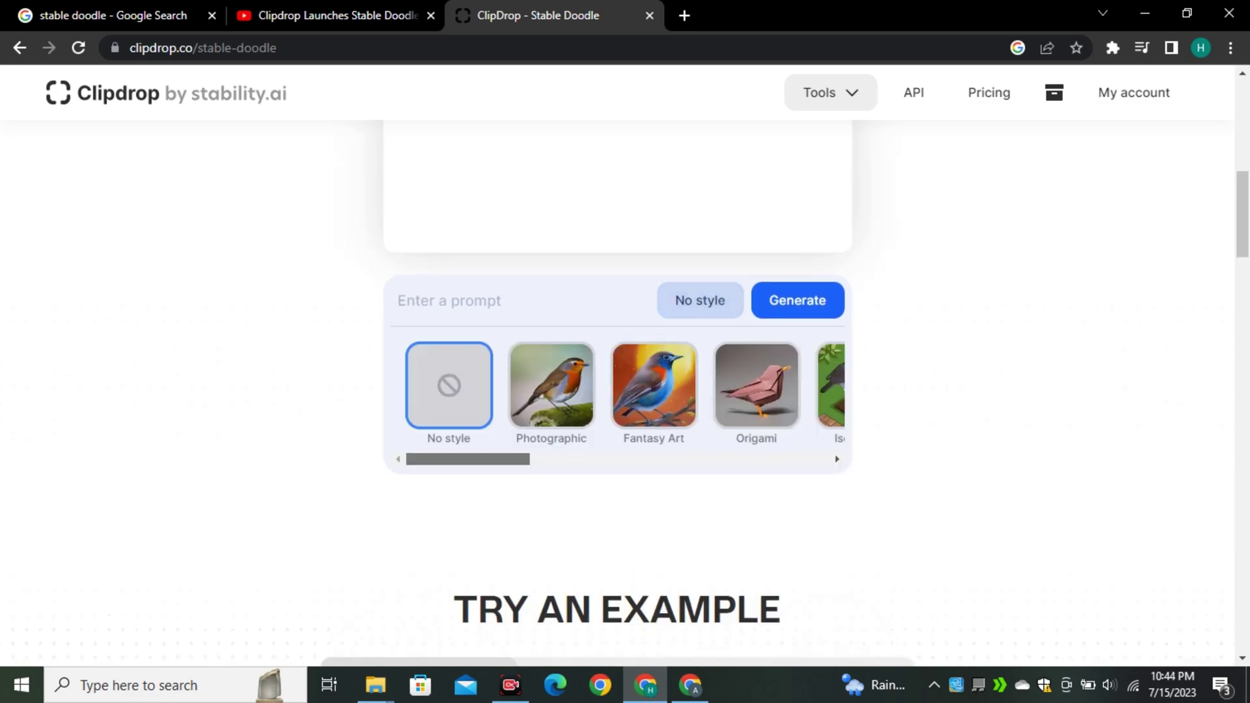
{"action": "mouse_move", "coordinate": [468, 459]}
{"action": "left_mouse_down"}
{"action": "mouse_move", "coordinate": [660, 459]}
{"action": "mouse_move", "coordinate": [467, 459]}
{"action": "left_mouse_up"}
Examine how the owl doodle corresponds to its photo rendering in the animal example.
{"action": "scroll", "coordinate": [468, 459], "scroll_direction": "down", "scroll_amount": 1}
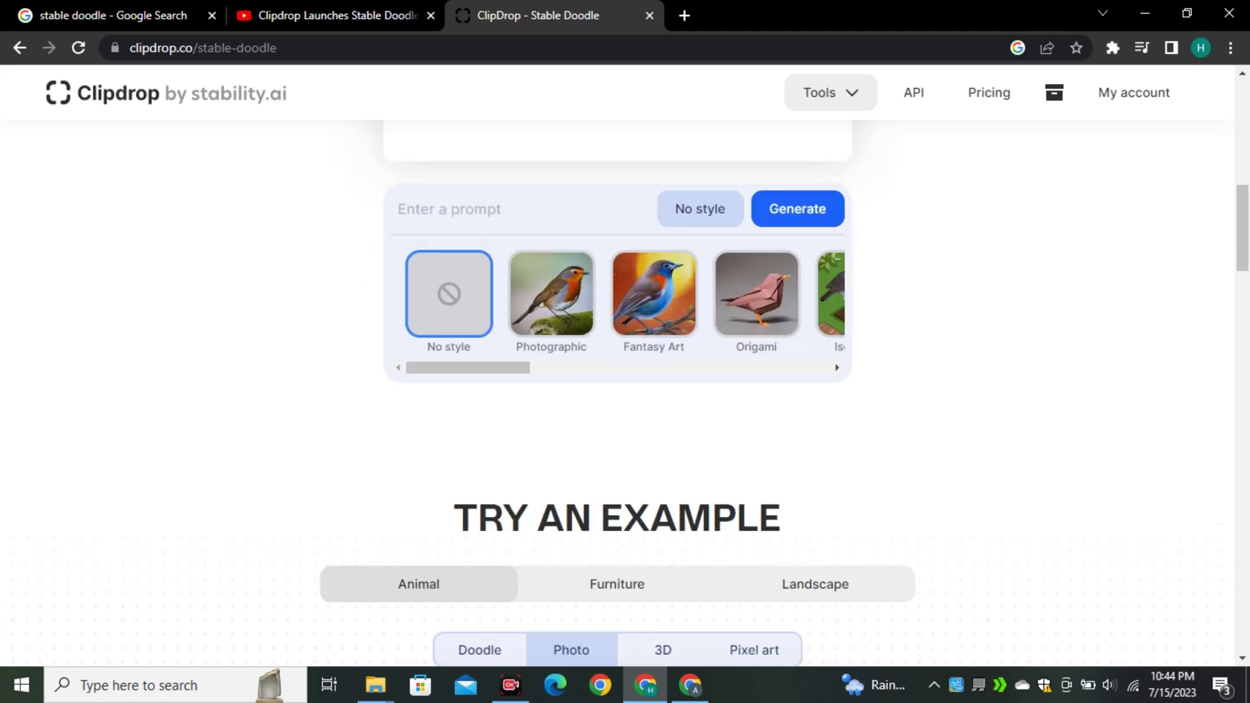
{"action": "scroll", "coordinate": [618, 391], "scroll_direction": "down", "scroll_amount": 1}
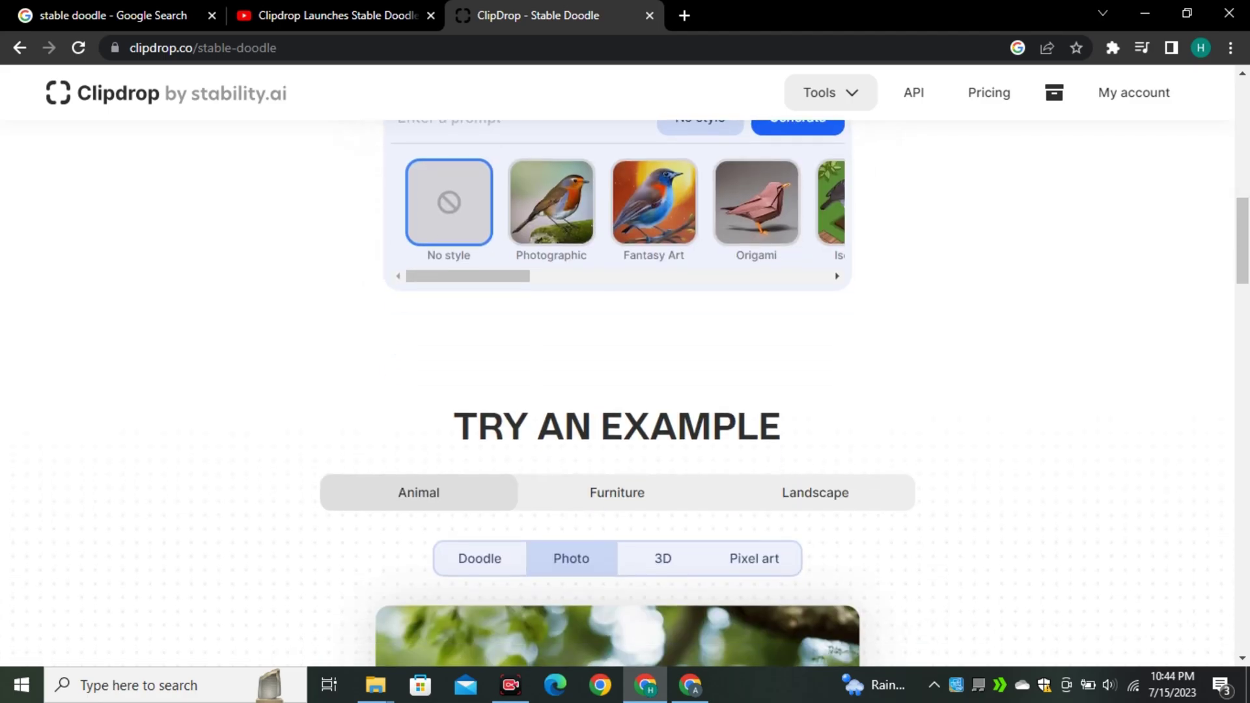
{"action": "scroll", "coordinate": [617, 390], "scroll_direction": "down", "scroll_amount": 4}
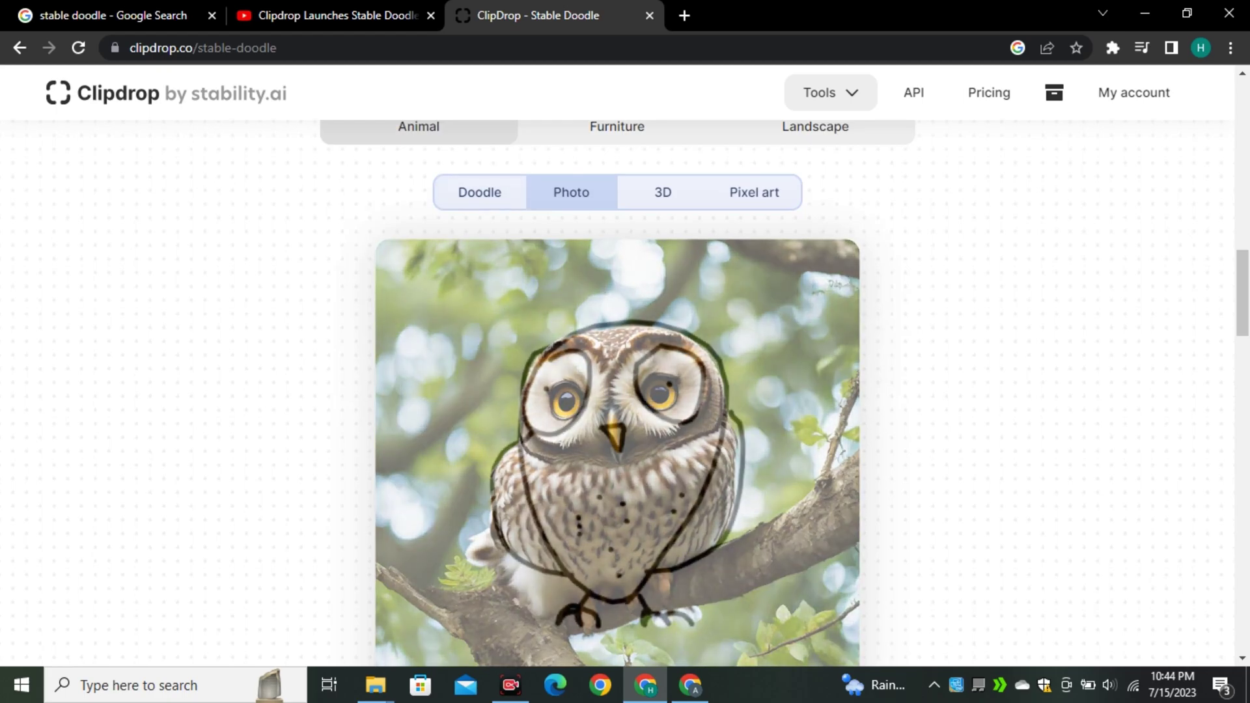
{"action": "scroll", "coordinate": [618, 390], "scroll_direction": "down", "scroll_amount": 1}
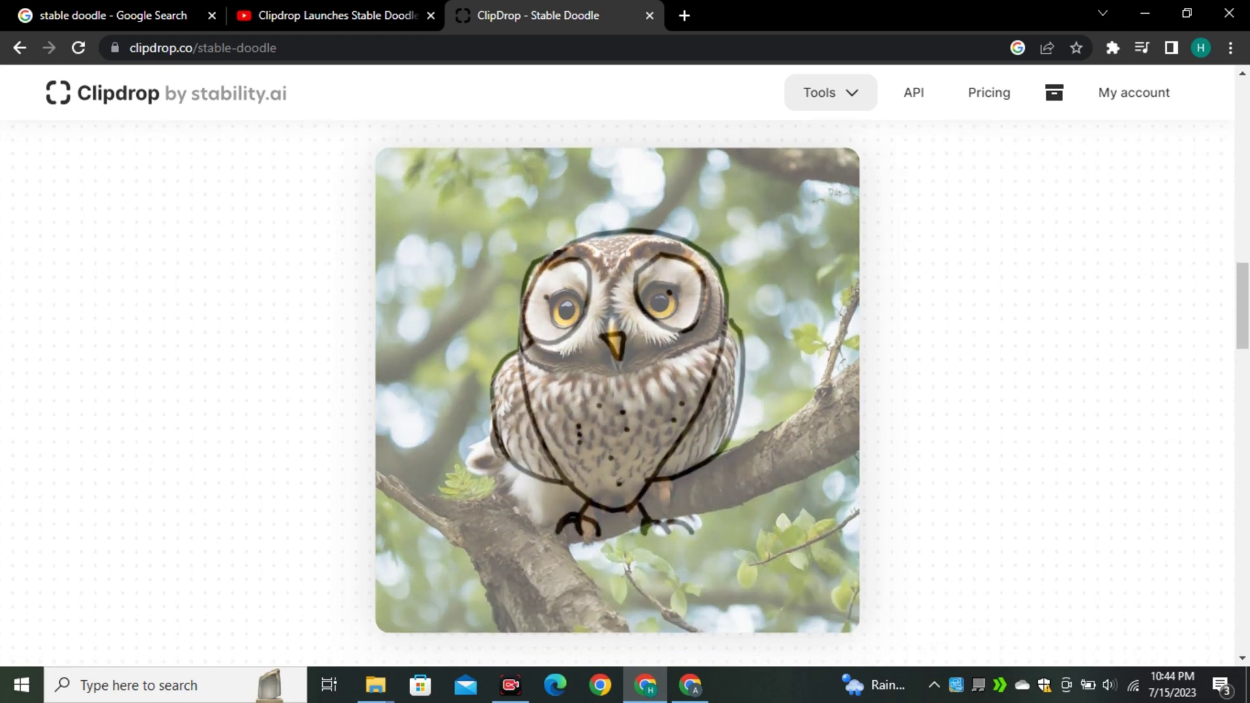
{"action": "scroll", "coordinate": [617, 391], "scroll_direction": "up", "scroll_amount": 1}
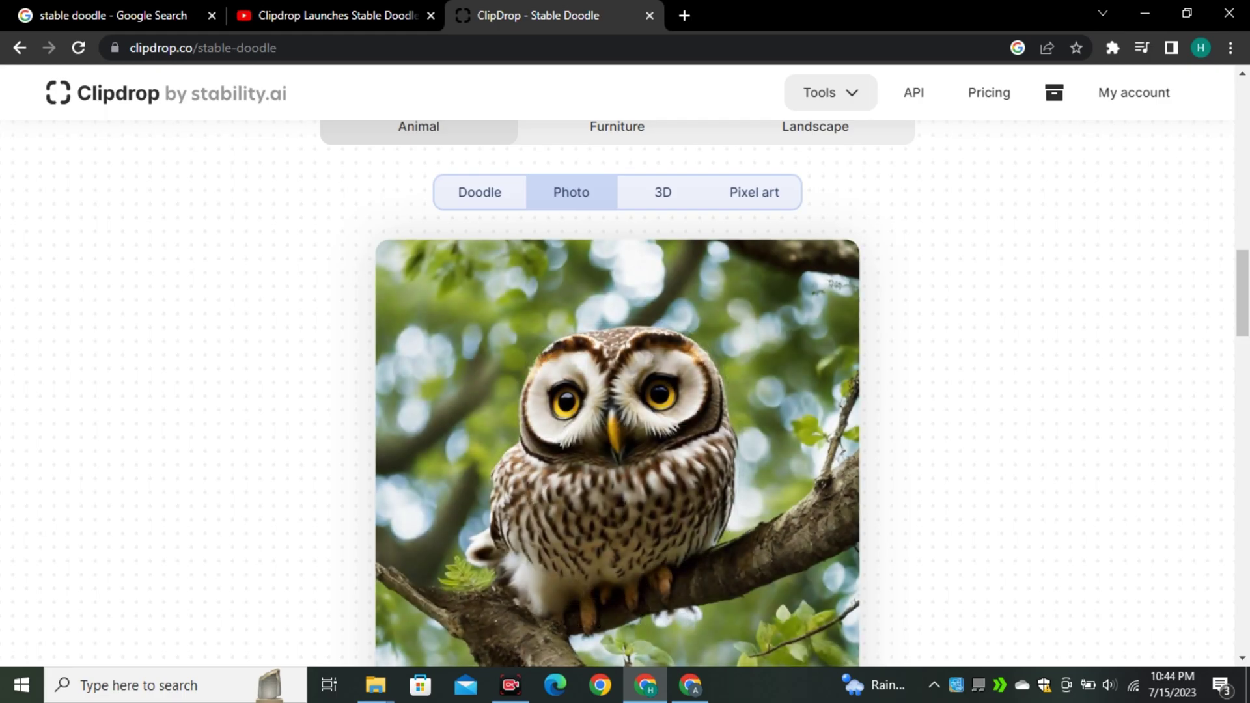
{"action": "scroll", "coordinate": [617, 390], "scroll_direction": "up", "scroll_amount": 5}
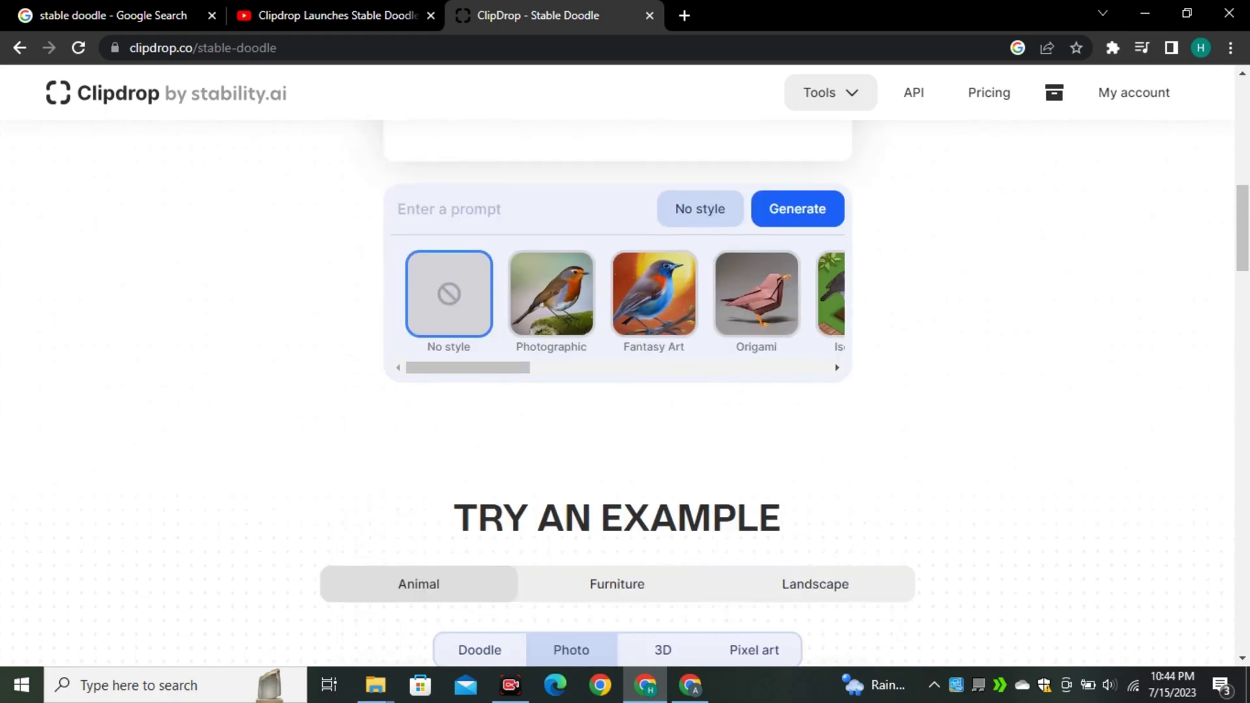
{"action": "scroll", "coordinate": [617, 391], "scroll_direction": "down", "scroll_amount": 4}
{"action": "scroll", "coordinate": [618, 391], "scroll_direction": "down", "scroll_amount": 6}
{"action": "left_click", "coordinate": [616, 384]}
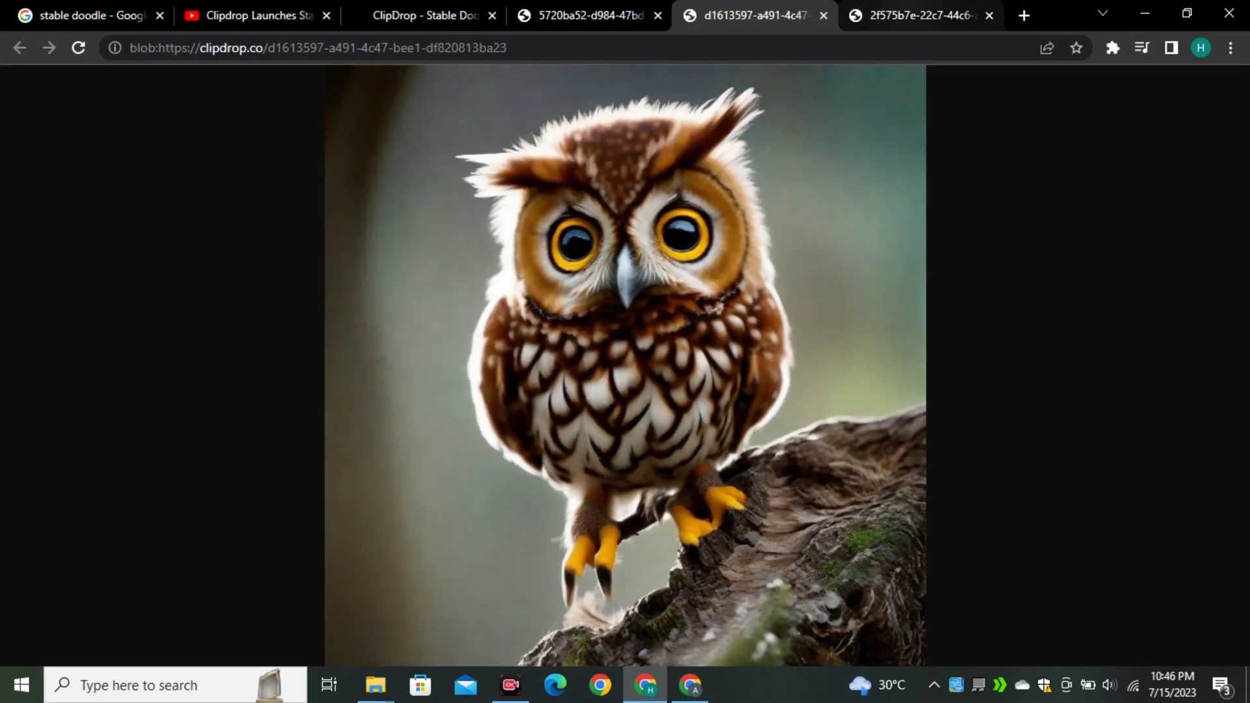
Compare the full-size generated owl images opened in separate tabs.
{"action": "key", "text": "ctrl+Tab"}
{"action": "left_click", "coordinate": [590, 15]}
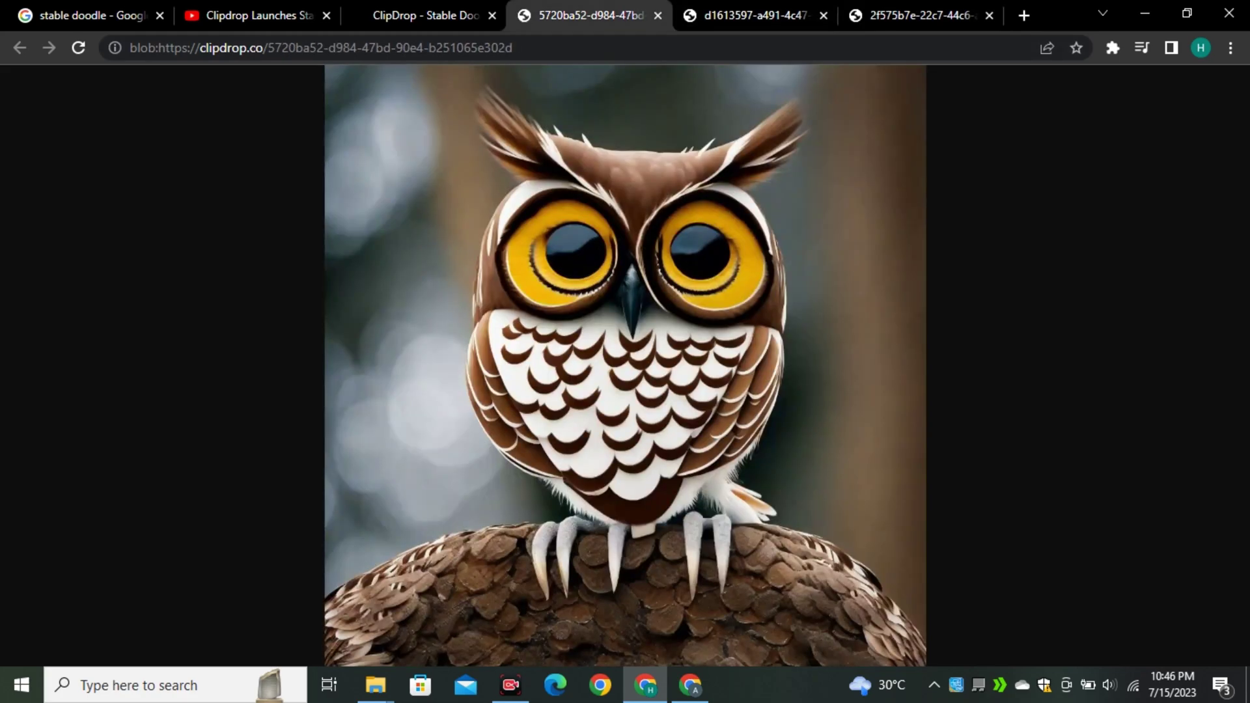
{"action": "key", "text": "ctrl+Tab"}
{"action": "key", "text": "ctrl+Tab"}
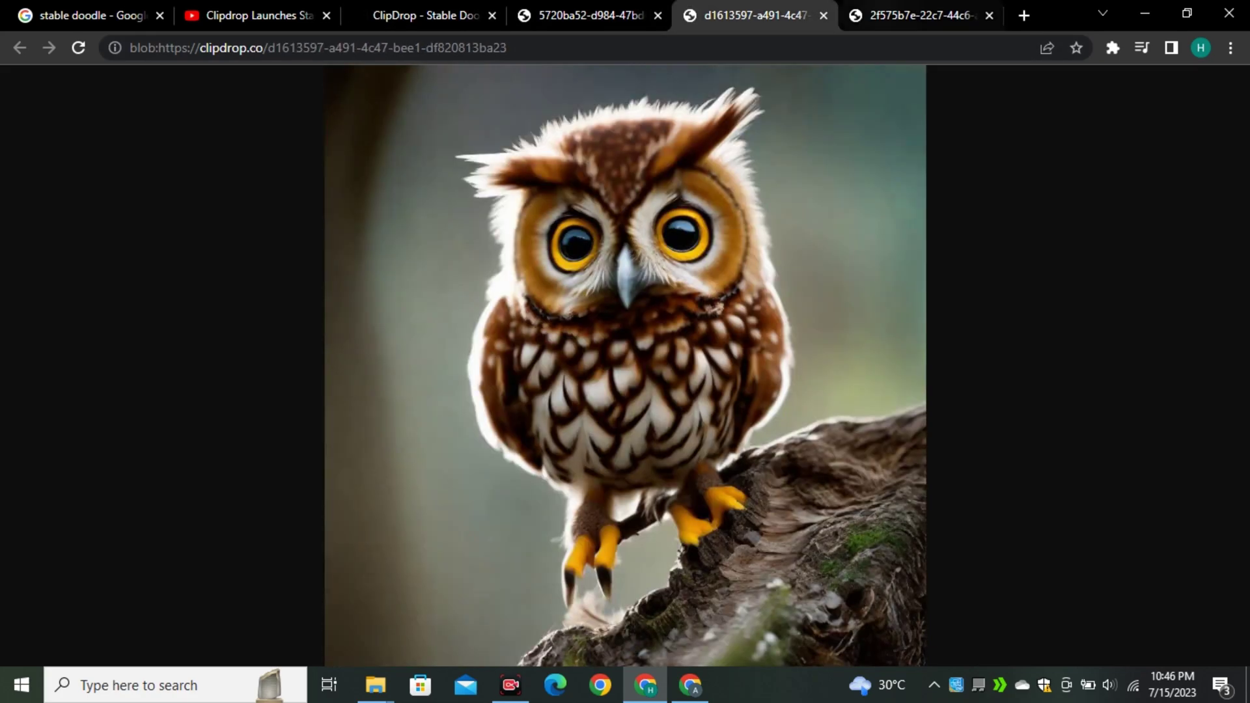
{"action": "key", "text": "ctrl+shift+Tab"}
{"action": "key", "text": "ctrl+shift+Tab"}
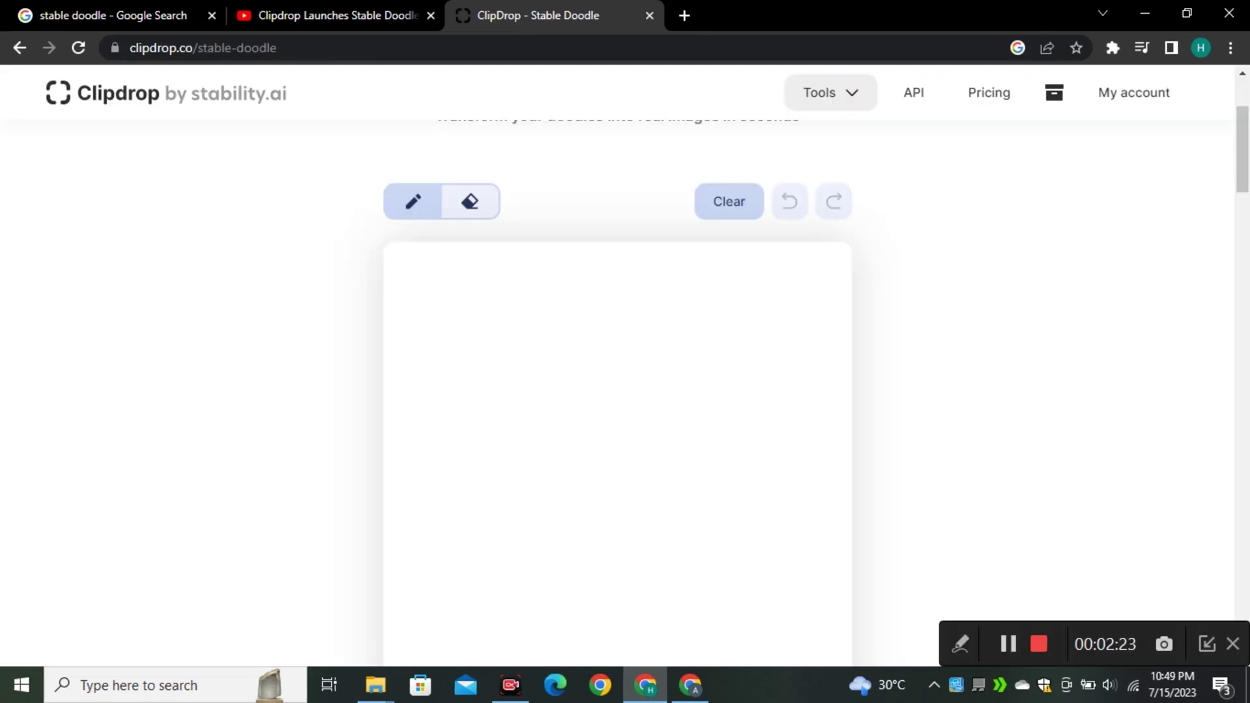
Draw a cap's crown on the canvas with a rounded outline, slanted lower edge, curved seam and small top button.
{"action": "left_click_drag", "start_coordinate": [539, 502], "coordinate": [688, 406]}
{"action": "left_click_drag", "start_coordinate": [561, 483], "coordinate": [540, 503]}
{"action": "mouse_move", "coordinate": [694, 402]}
{"action": "left_mouse_down"}
{"action": "mouse_move", "coordinate": [527, 364]}
{"action": "mouse_move", "coordinate": [479, 444]}
{"action": "mouse_move", "coordinate": [552, 509]}
{"action": "left_mouse_up"}
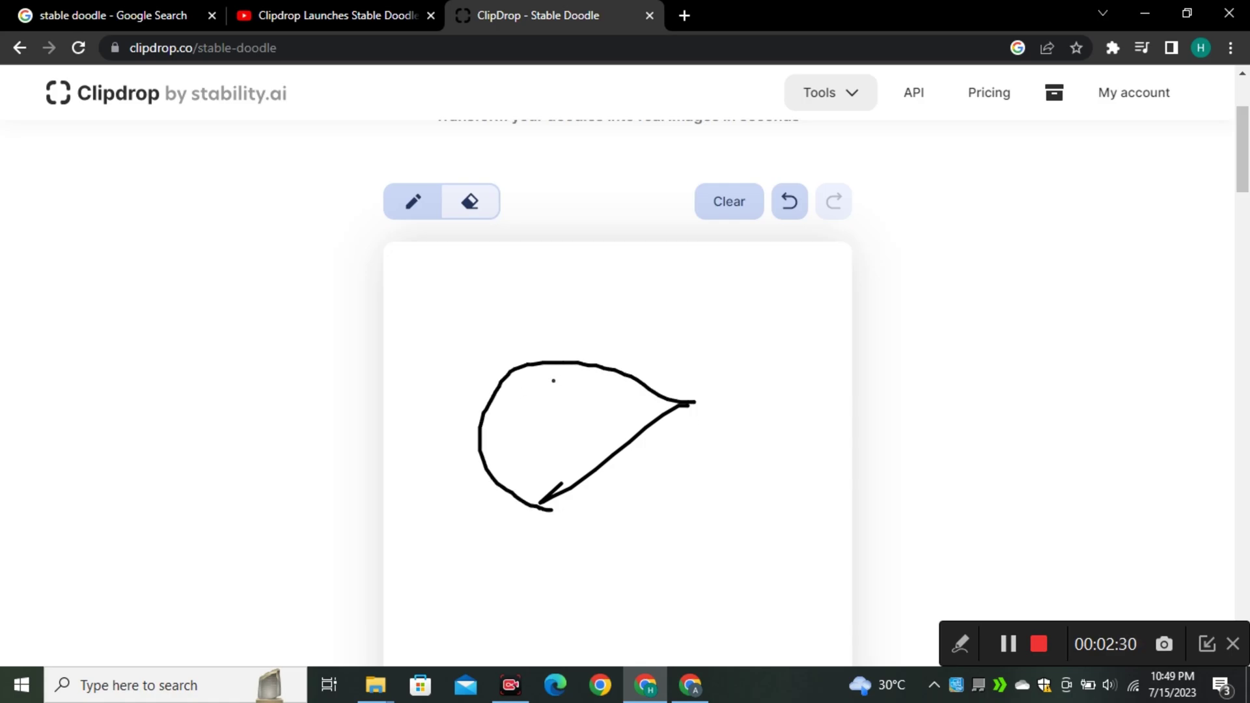
{"action": "mouse_move", "coordinate": [544, 368]}
{"action": "left_mouse_down"}
{"action": "mouse_move", "coordinate": [535, 394]}
{"action": "mouse_move", "coordinate": [575, 475]}
{"action": "left_mouse_up"}
{"action": "left_click_drag", "start_coordinate": [530, 346], "coordinate": [530, 363]}
{"action": "left_click_drag", "start_coordinate": [550, 347], "coordinate": [552, 352]}
Draw the cap's brim extending to the right of the crown, and enter "a cap" as the prompt.
{"action": "left_click_drag", "start_coordinate": [677, 405], "coordinate": [791, 452]}
{"action": "mouse_move", "coordinate": [574, 482]}
{"action": "left_mouse_down"}
{"action": "mouse_move", "coordinate": [720, 514]}
{"action": "mouse_move", "coordinate": [728, 504]}
{"action": "left_mouse_up"}
{"action": "left_click_drag", "start_coordinate": [797, 457], "coordinate": [731, 508]}
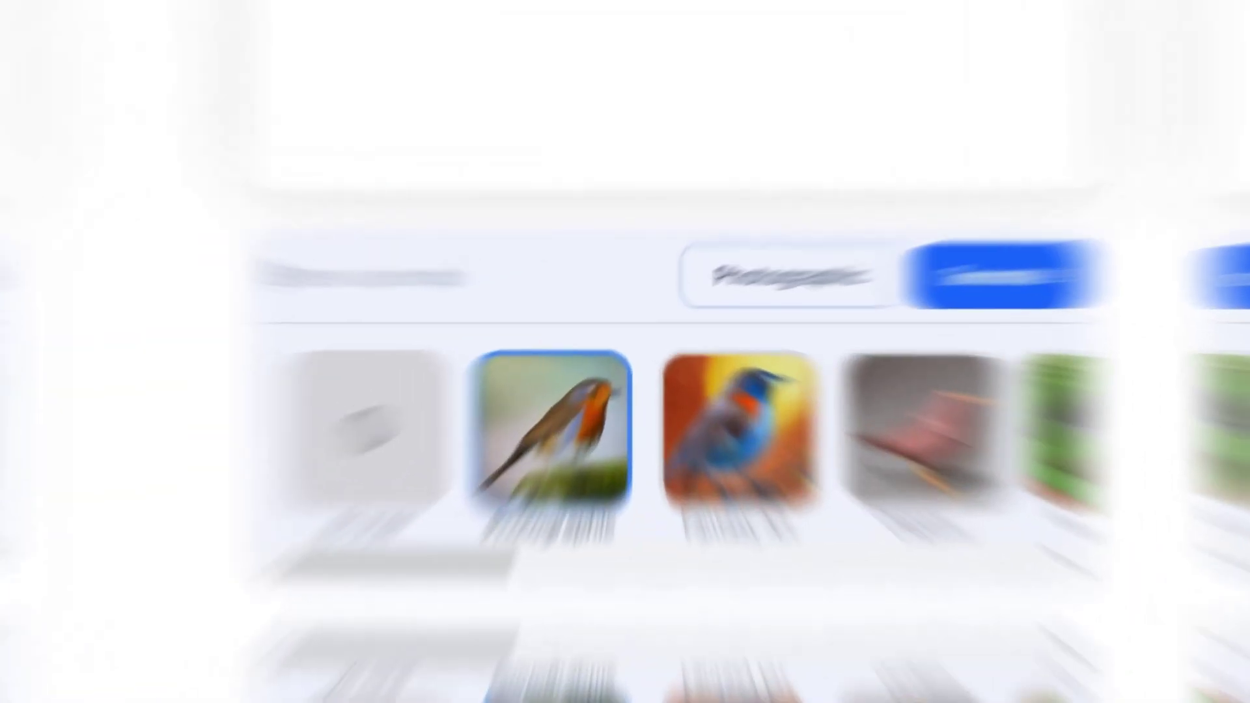
{"action": "type", "text": "a cap"}
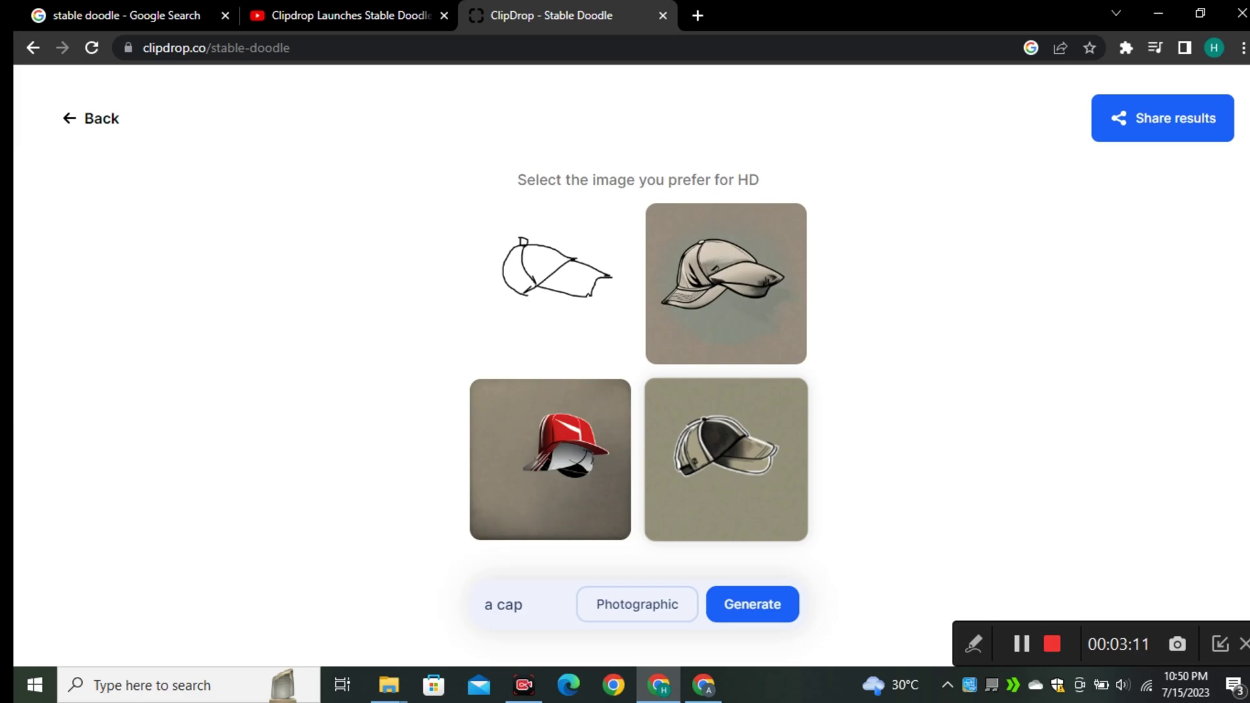
Open the generated black-and-beige cap image in a new tab and preview it.
{"action": "right_click", "coordinate": [729, 425]}
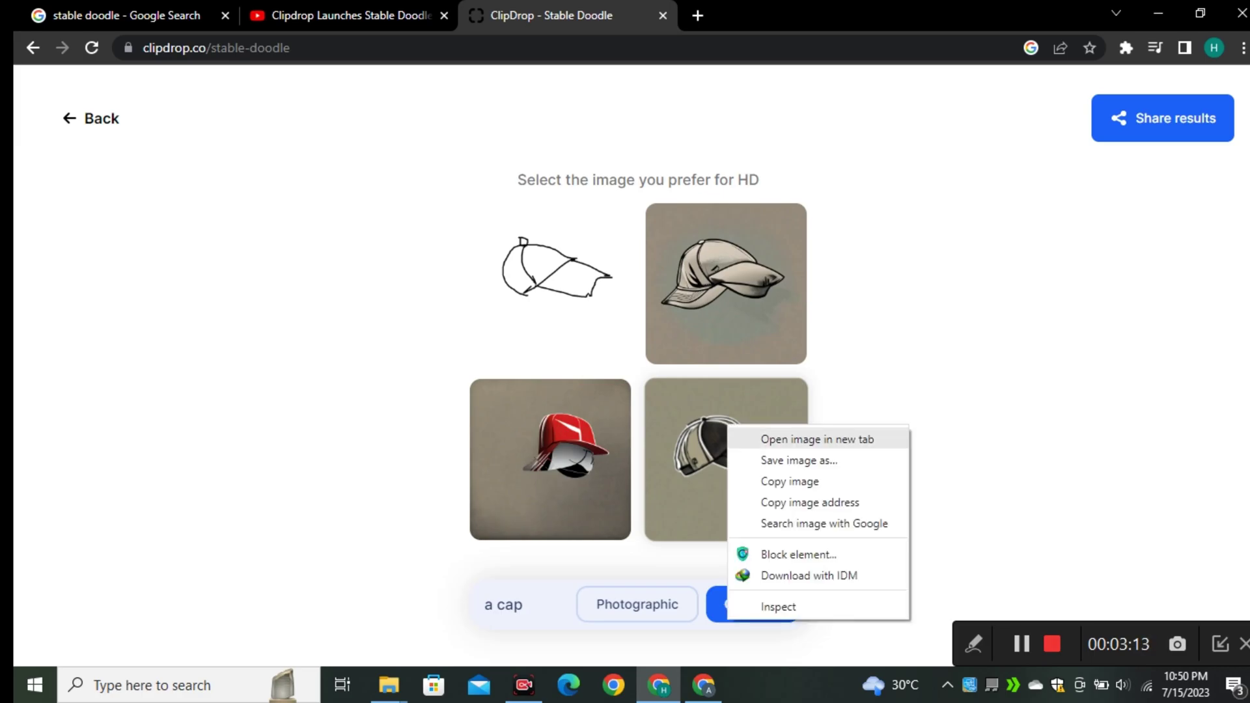
{"action": "left_click", "coordinate": [781, 438]}
{"action": "key", "text": "ctrl+Tab"}
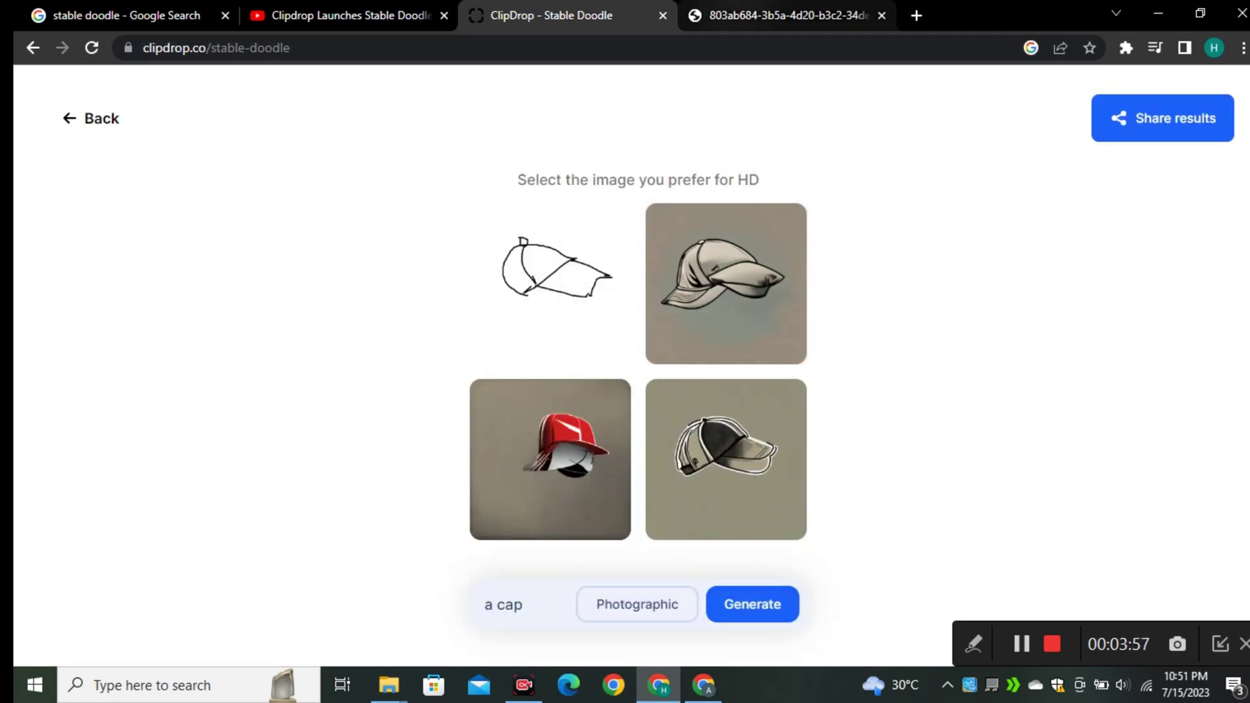
{"action": "mouse_move", "coordinate": [781, 15]}
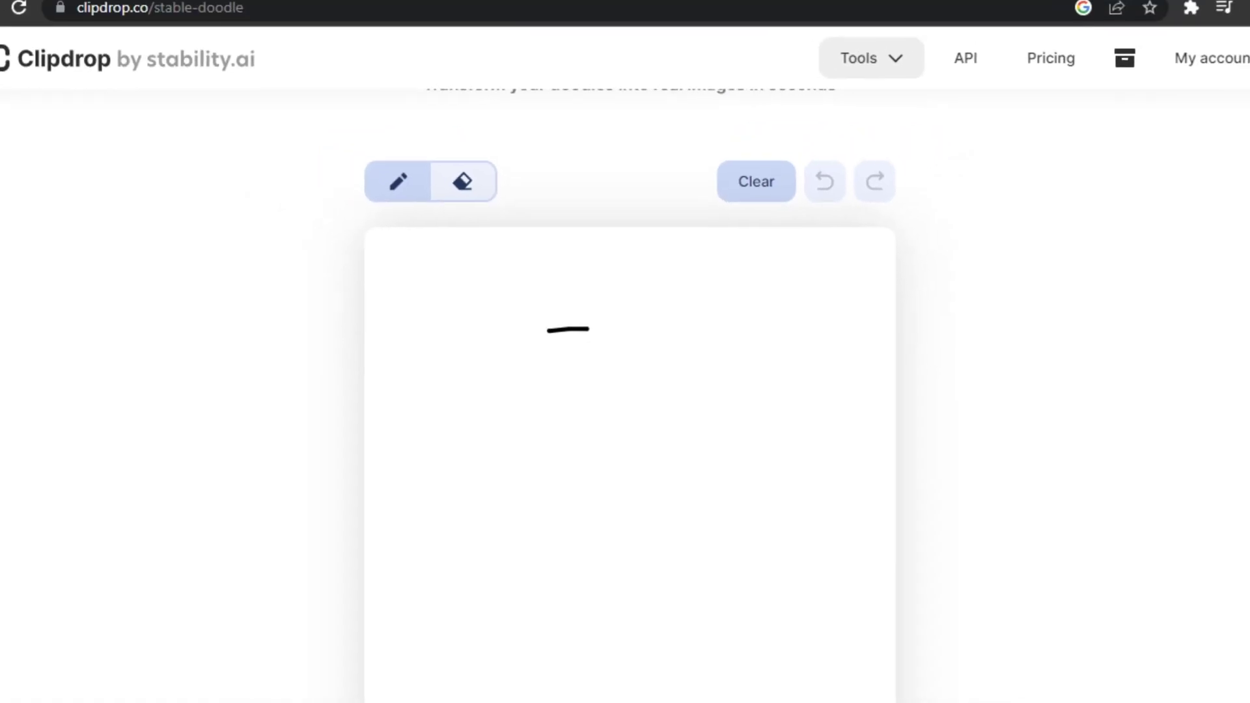
Draw a round ball with two curved seam lines across it and replace the prompt with "a cricket ball".
{"action": "mouse_move", "coordinate": [594, 331]}
{"action": "left_mouse_down"}
{"action": "mouse_move", "coordinate": [647, 558]}
{"action": "mouse_move", "coordinate": [636, 349]}
{"action": "mouse_move", "coordinate": [586, 333]}
{"action": "mouse_move", "coordinate": [595, 390]}
{"action": "mouse_move", "coordinate": [582, 530]}
{"action": "left_mouse_up"}
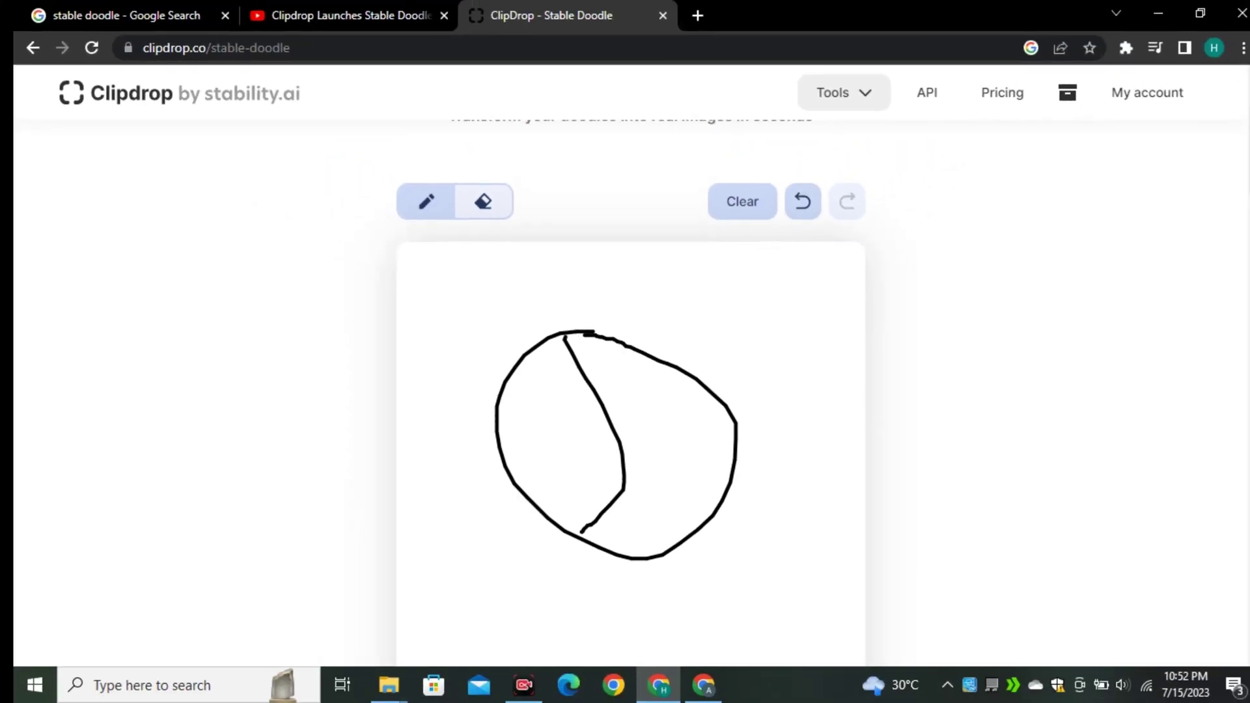
{"action": "mouse_move", "coordinate": [618, 345]}
{"action": "left_mouse_down"}
{"action": "mouse_move", "coordinate": [649, 498]}
{"action": "mouse_move", "coordinate": [631, 555]}
{"action": "left_mouse_up"}
{"action": "scroll", "coordinate": [631, 456], "scroll_direction": "down", "scroll_amount": 5}
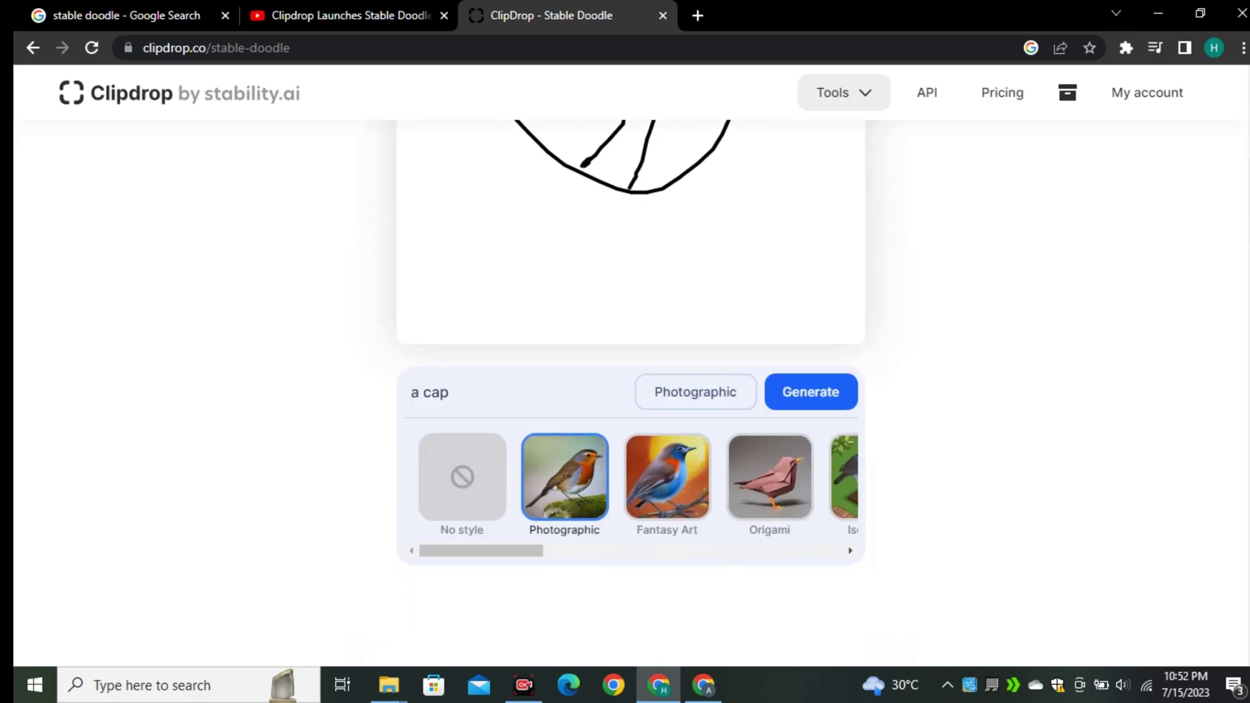
{"action": "key", "text": "ctrl+a"}
{"action": "key", "text": "BackSpace"}
{"action": "type", "text": "a cricket ba"}
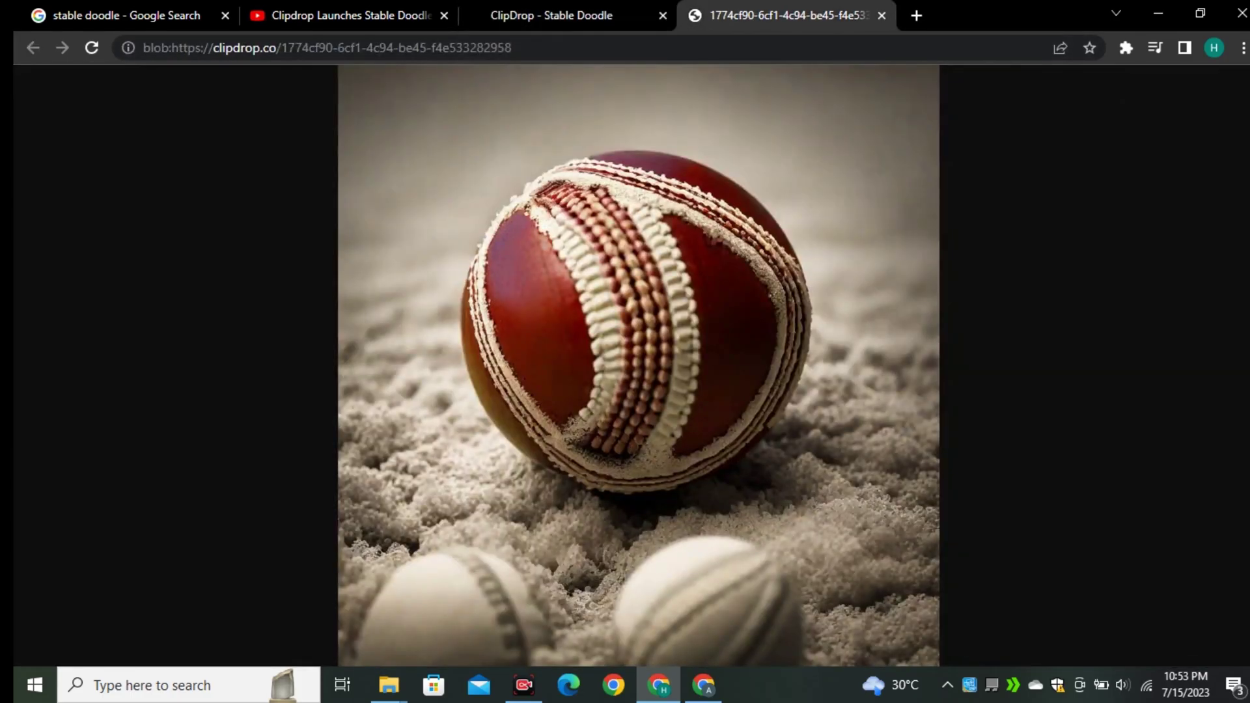
Close the full-size cricket ball image and change the prompt on the results page to "a cricket bat".
{"action": "left_click", "coordinate": [881, 15]}
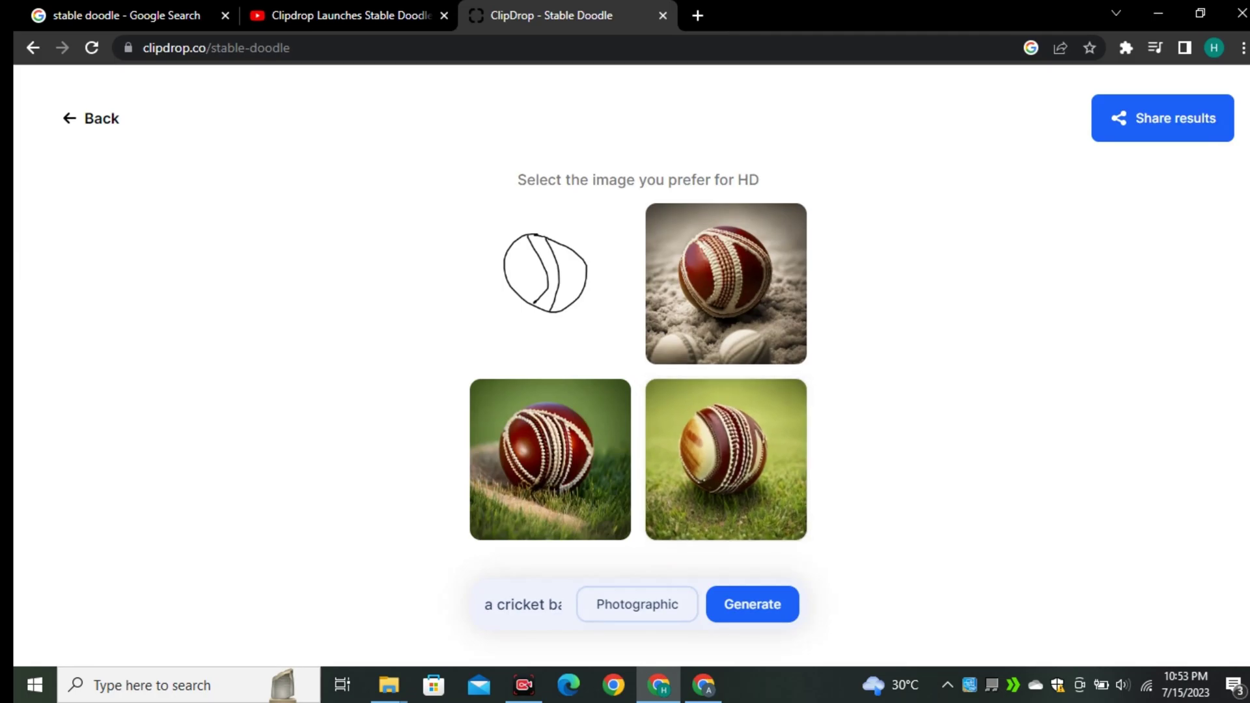
{"action": "triple_click", "coordinate": [523, 604]}
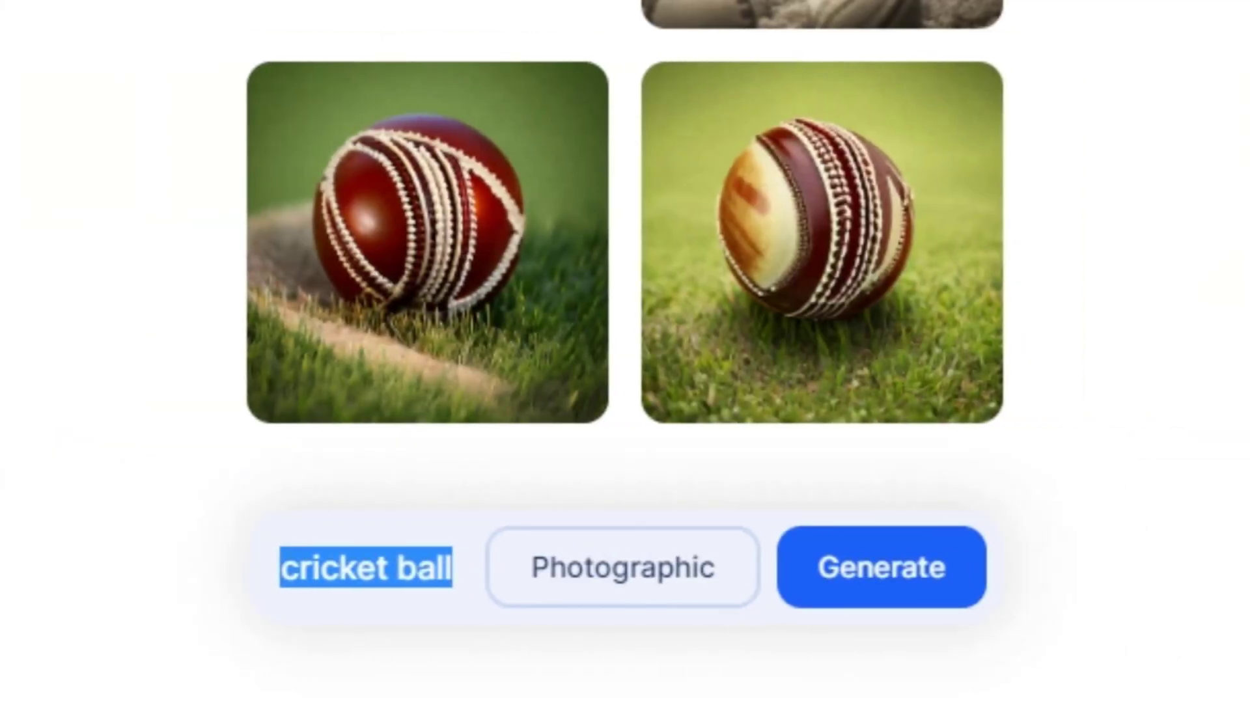
{"action": "type", "text": "a"}
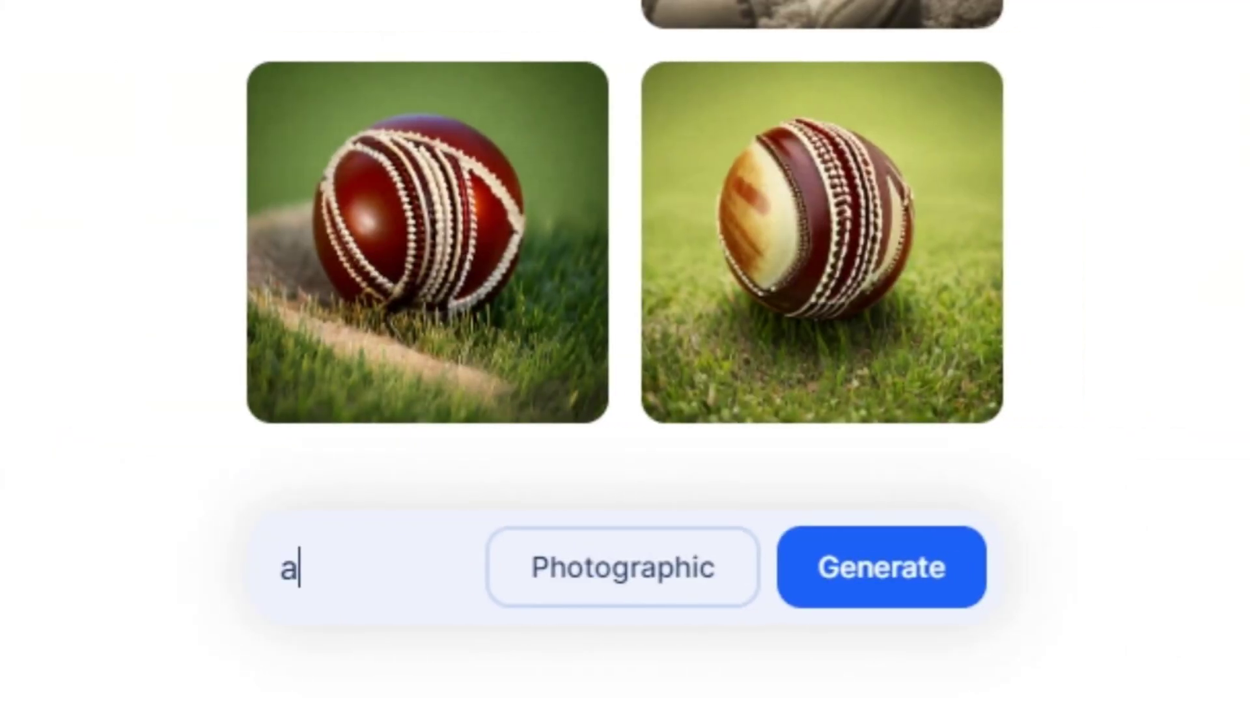
{"action": "type", "text": " cricket"}
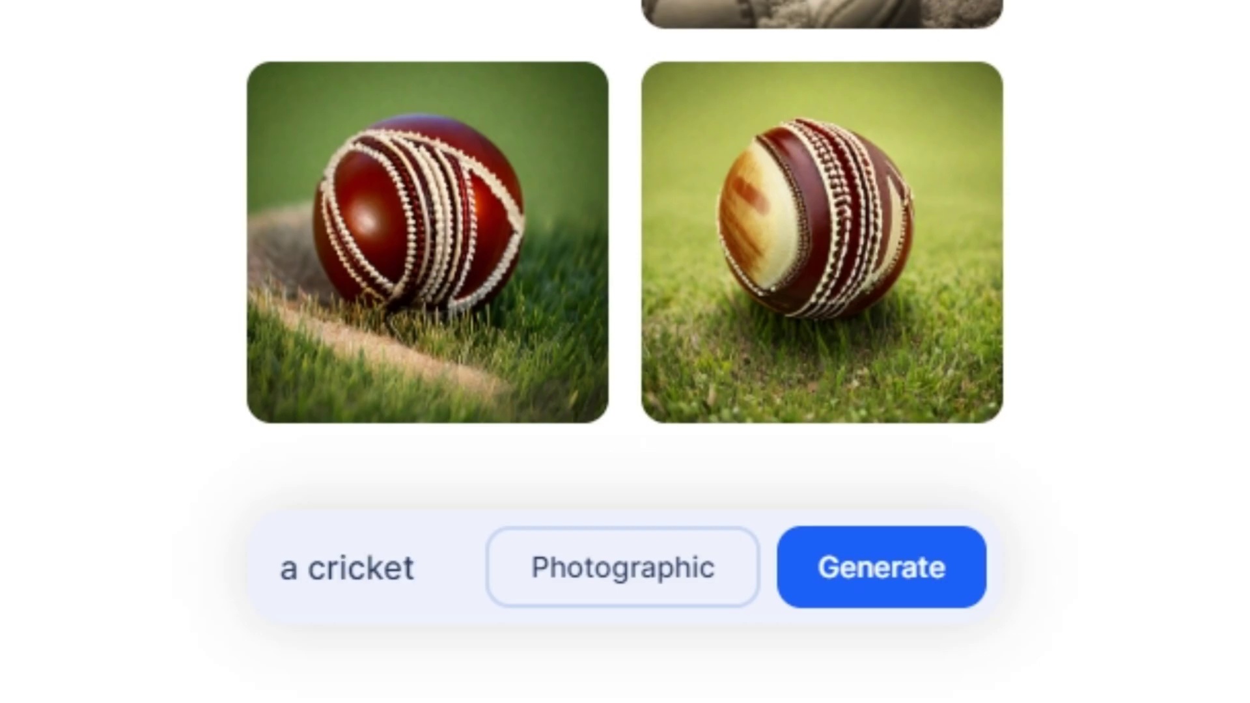
{"action": "type", "text": " bat"}
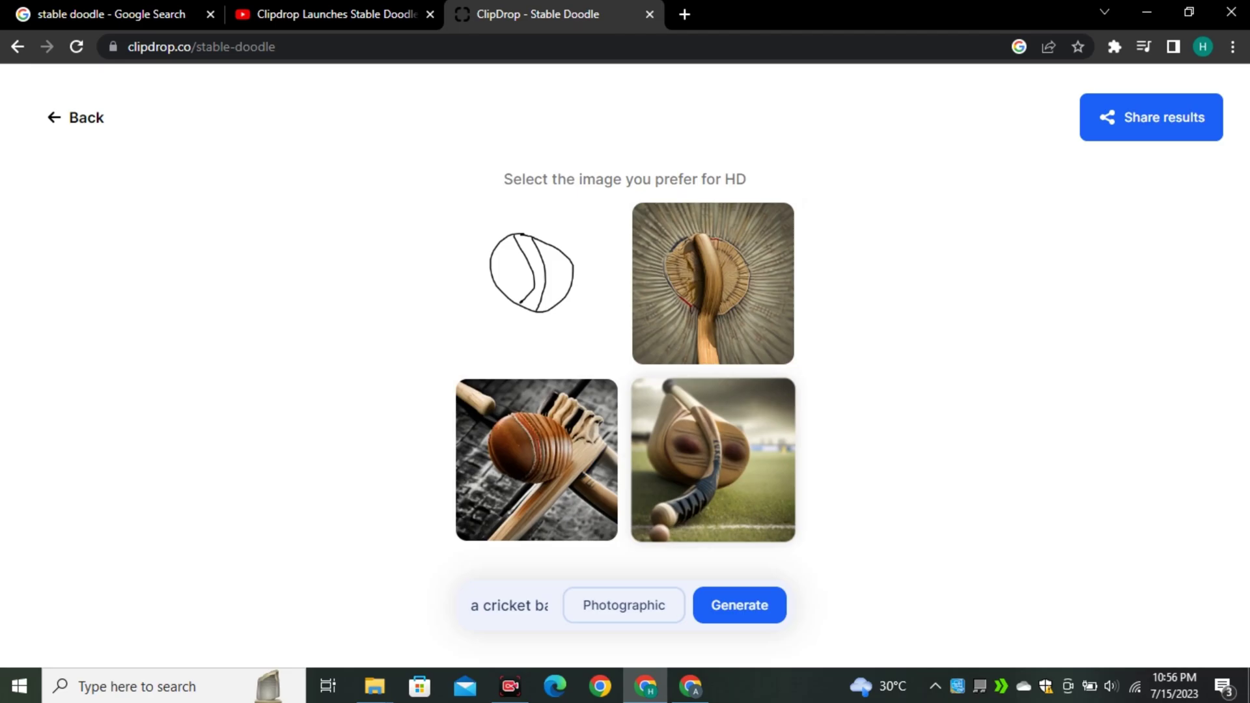
Open the cricket bat result showing a ball and glove full size in a new tab.
{"action": "right_click", "coordinate": [645, 420]}
{"action": "key", "text": "Escape"}
{"action": "right_click", "coordinate": [550, 436]}
{"action": "left_click", "coordinate": [605, 449]}
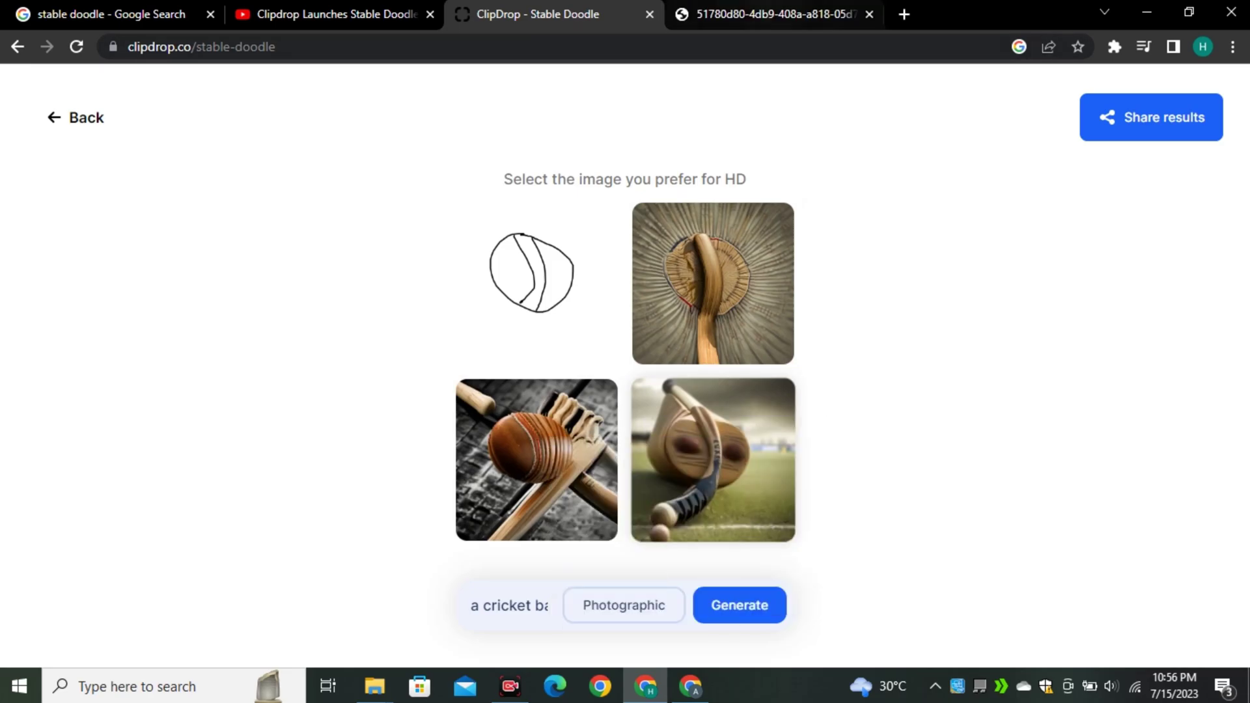
{"action": "key", "text": "ctrl+Tab"}
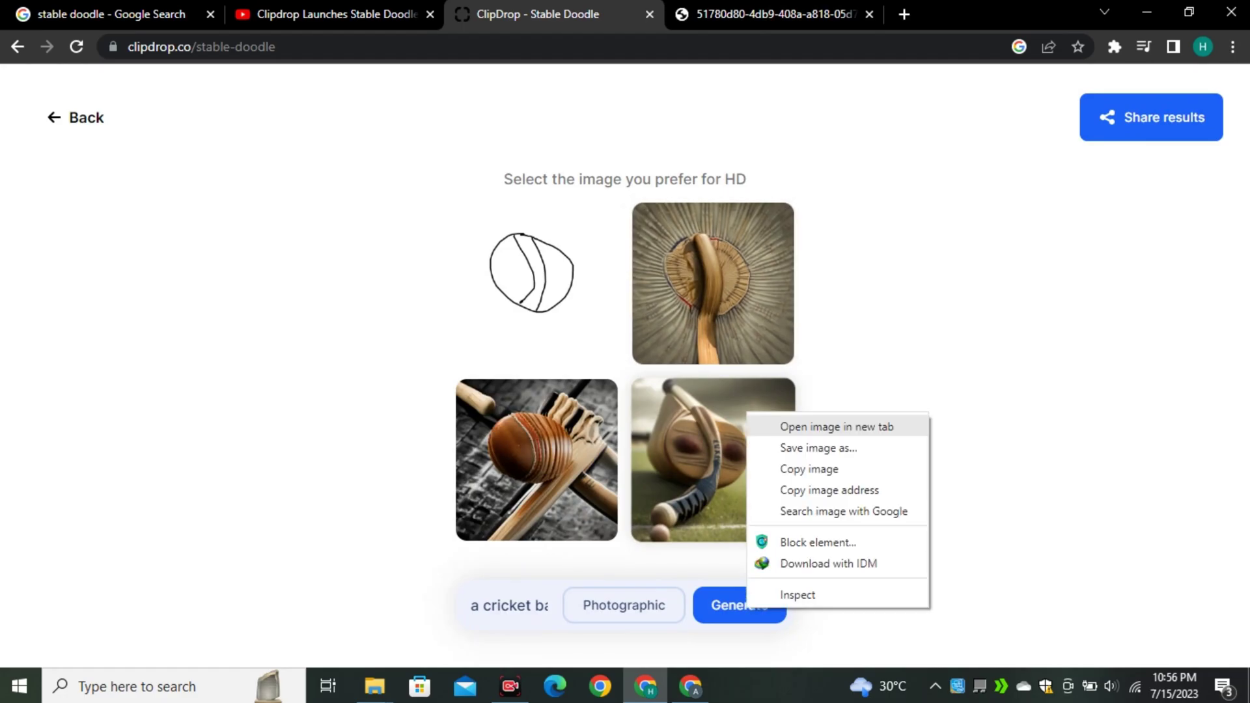
View the other two cricket bat results full size, each in its own new tab.
{"action": "left_click", "coordinate": [782, 423]}
{"action": "left_click", "coordinate": [905, 14]}
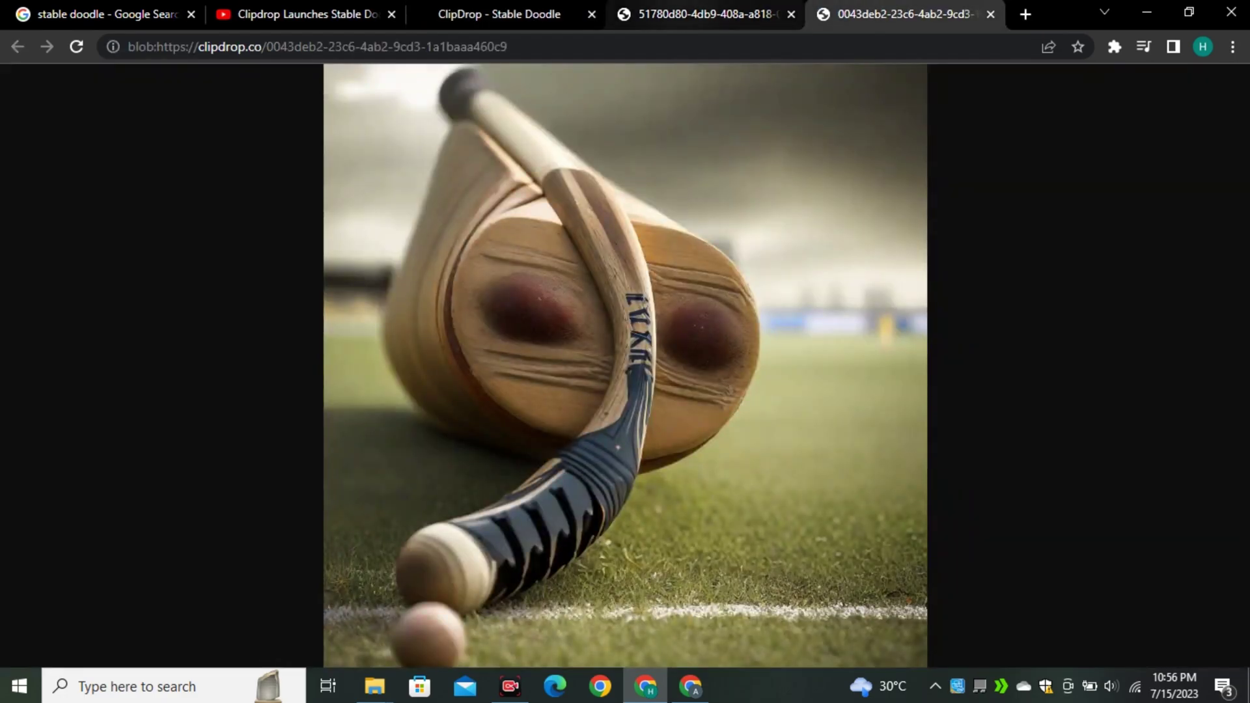
{"action": "left_click", "coordinate": [499, 13]}
{"action": "right_click", "coordinate": [720, 220]}
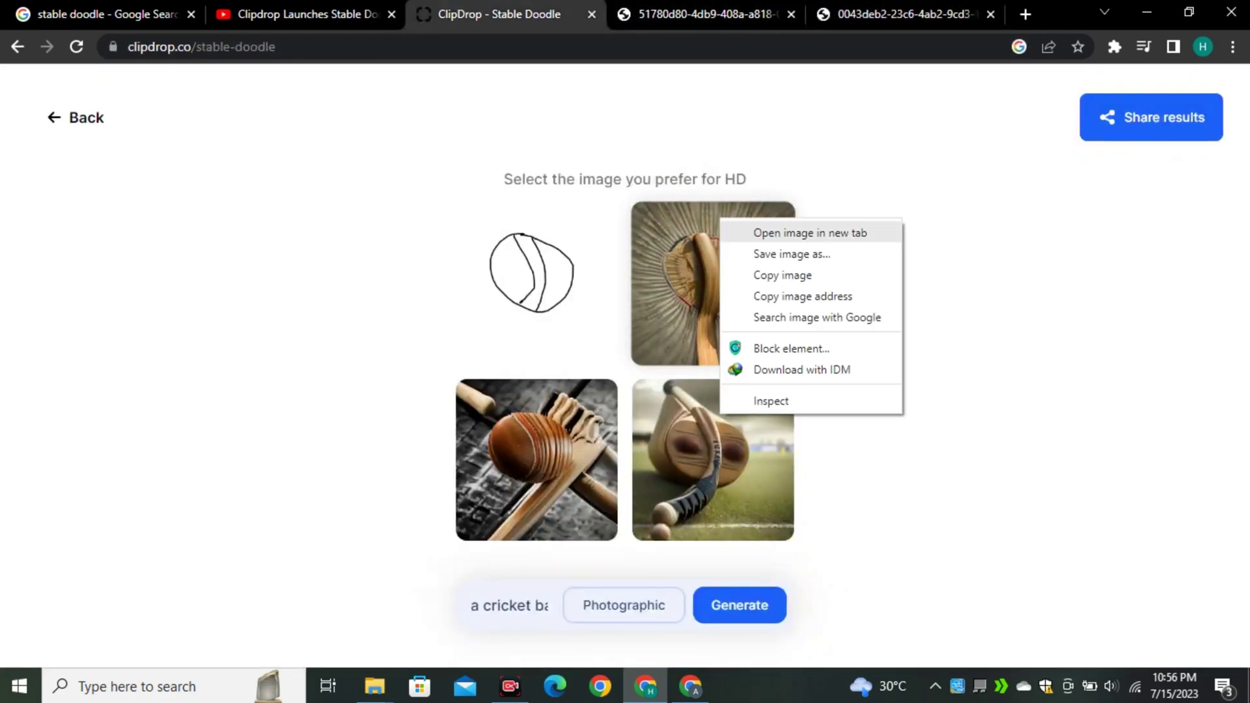
{"action": "left_click", "coordinate": [810, 233]}
{"action": "left_click", "coordinate": [918, 14]}
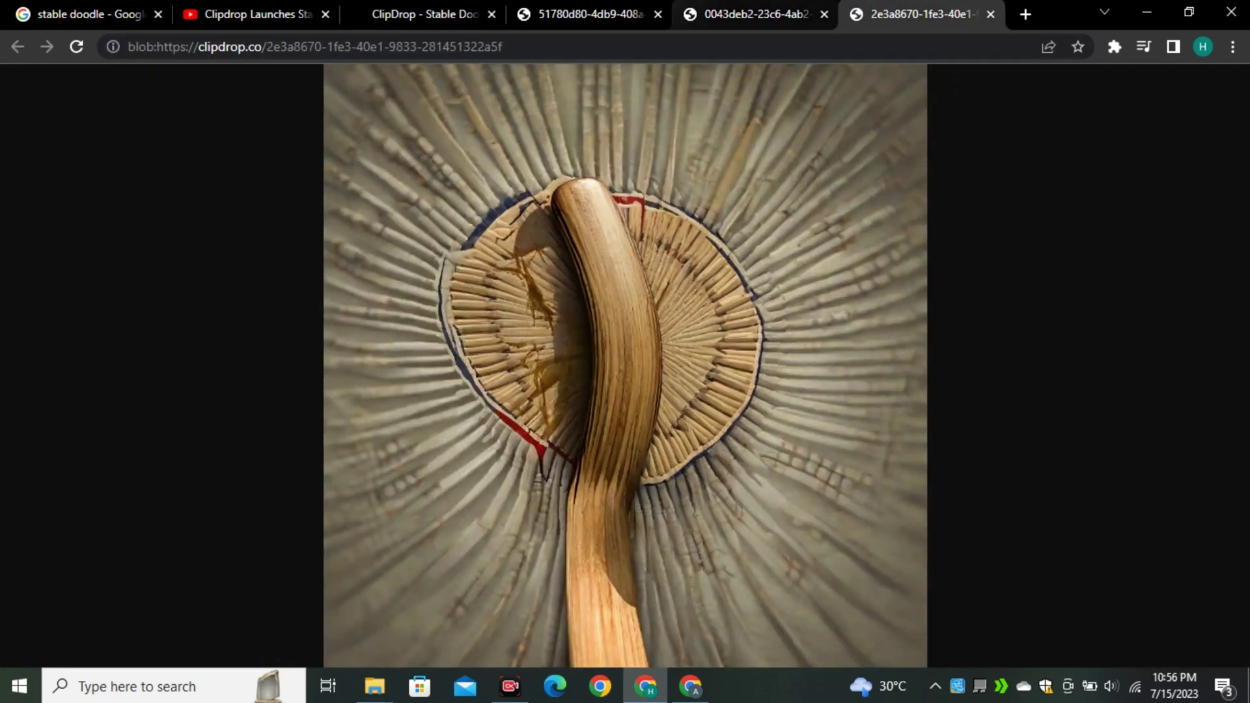
Return to the full-size ball-and-glove image and close the opened result tabs.
{"action": "left_click", "coordinate": [625, 14]}
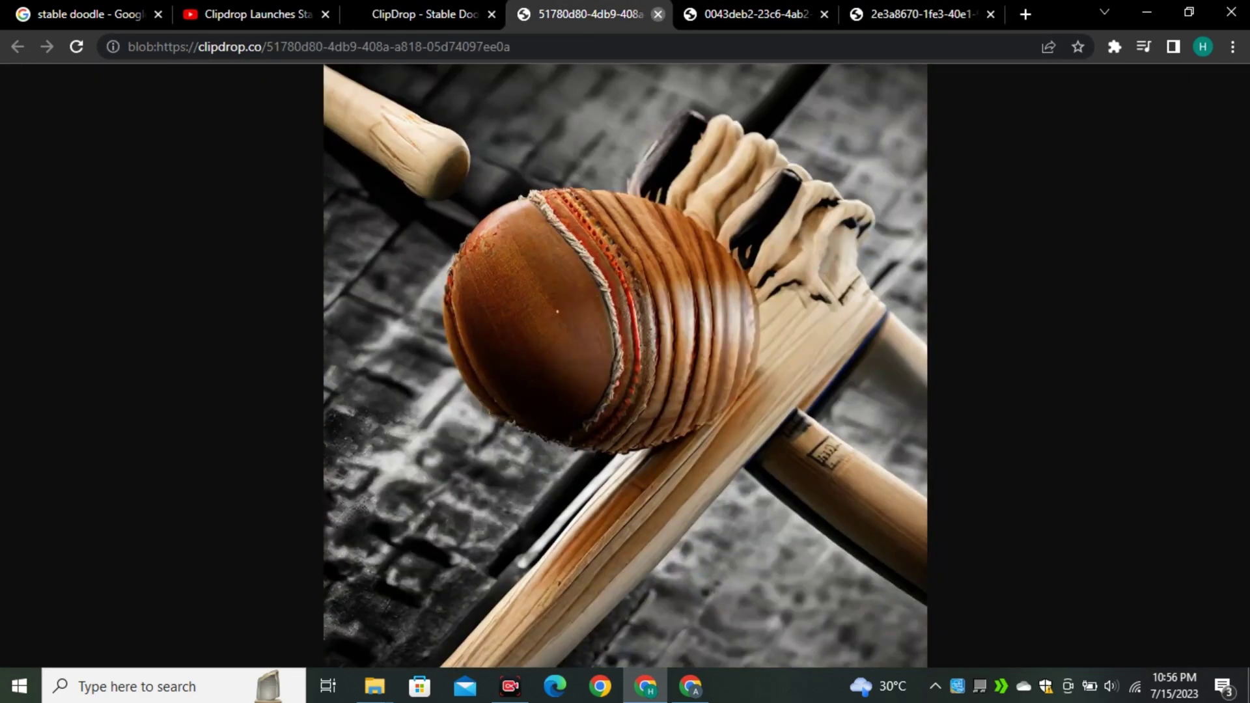
{"action": "left_click", "coordinate": [658, 14]}
{"action": "left_click", "coordinate": [658, 13]}
{"action": "left_click", "coordinate": [658, 14]}
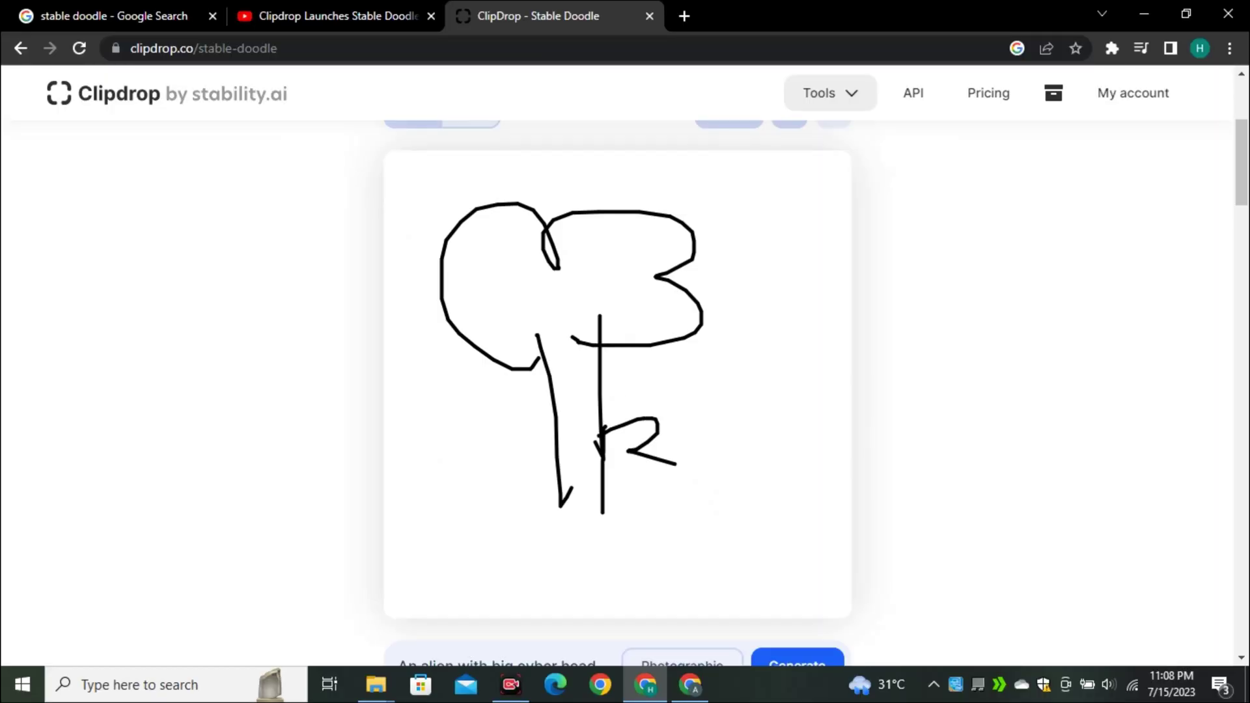
Replace the prompt with "A tree" and generate images from the tree doodle.
{"action": "scroll", "coordinate": [617, 326], "scroll_direction": "down", "scroll_amount": 4}
{"action": "type", "text": "Atree"}
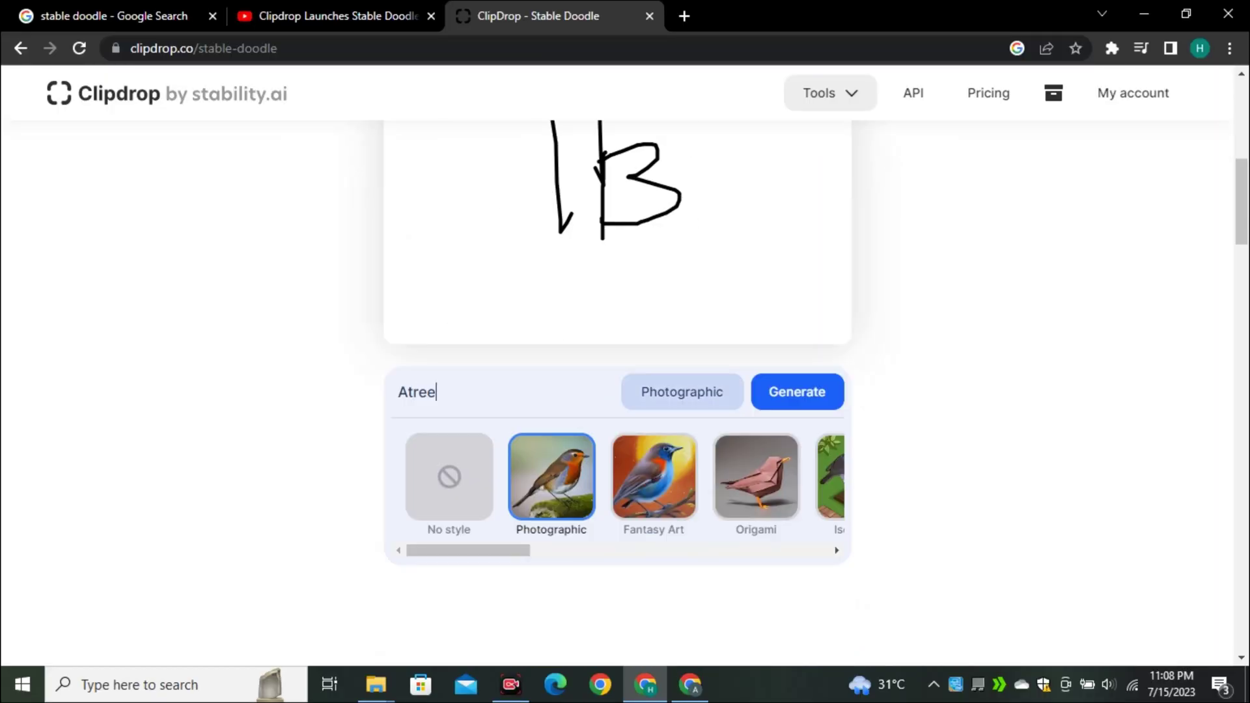
{"action": "left_click", "coordinate": [408, 392]}
{"action": "key", "text": "Return"}
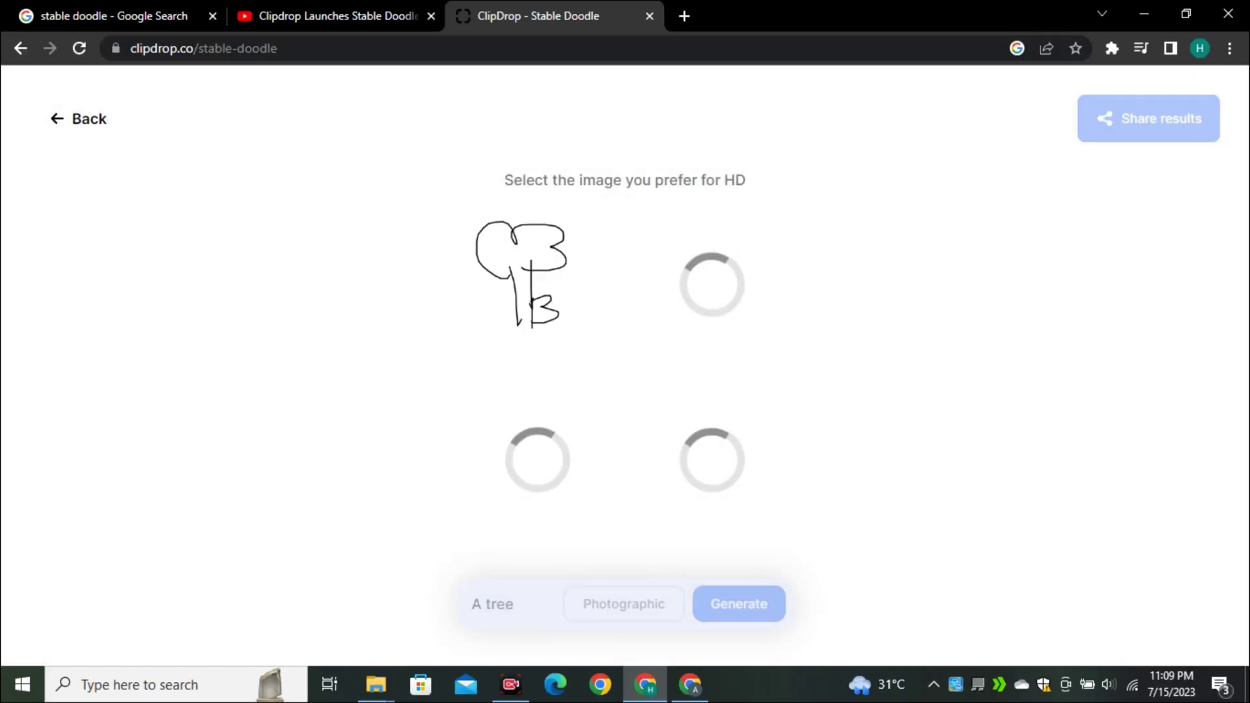